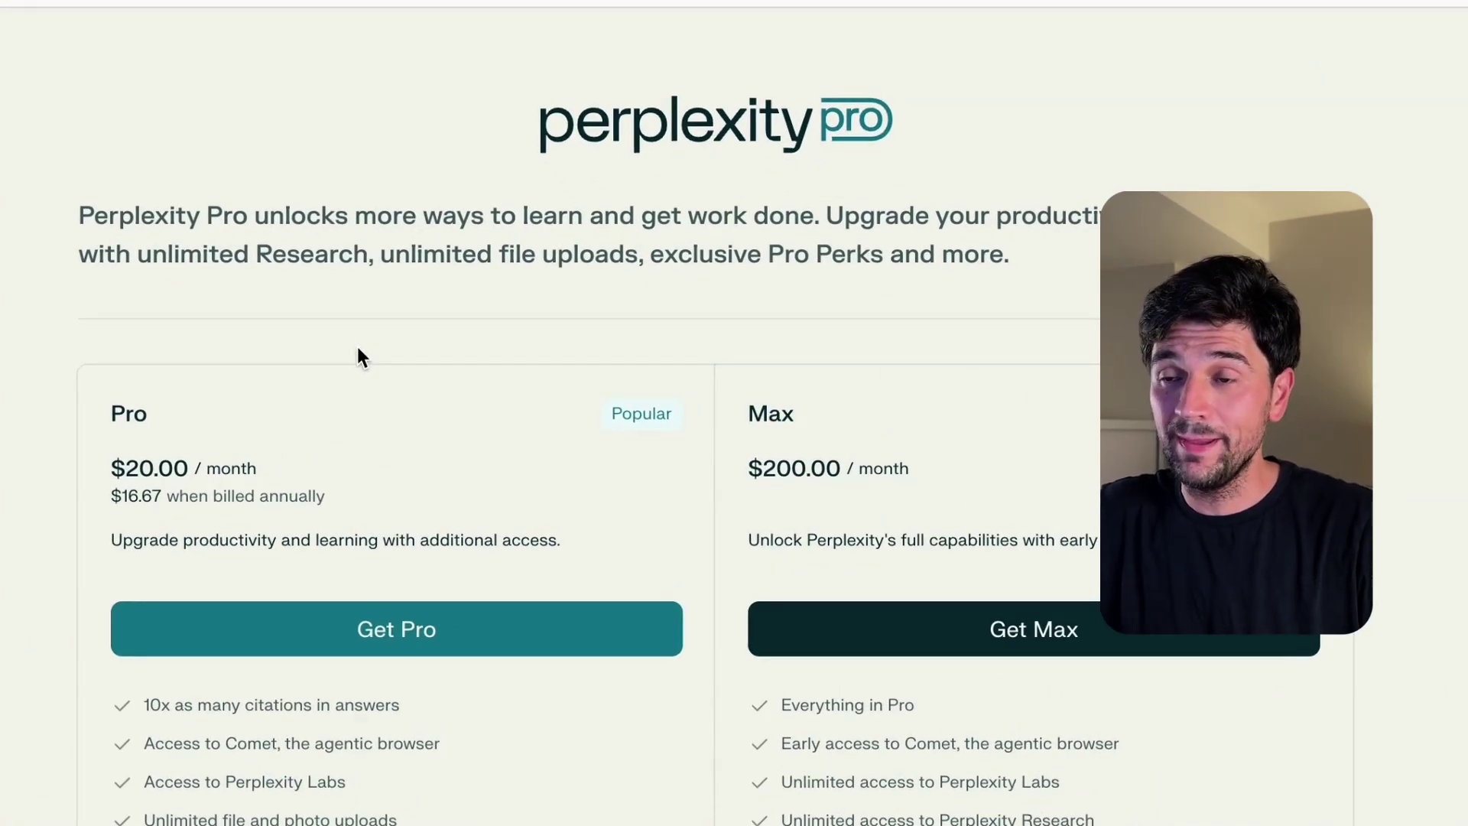
Scroll down the Perplexity pricing page to compare the Pro and Max plan features.
scroll(124, 511, down, 3)
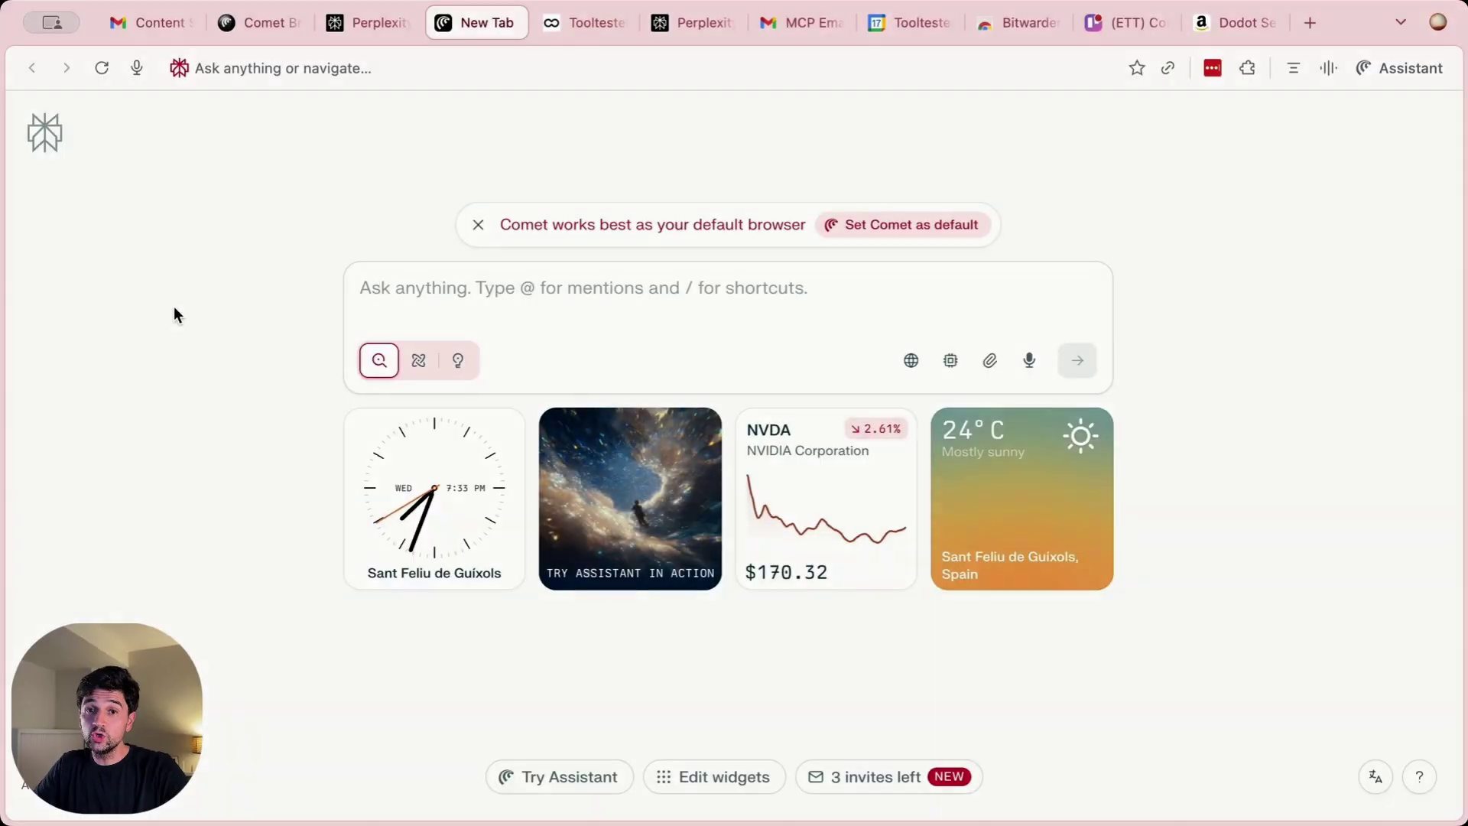
Search 'best email marketing tools for small businesses' and skim the answer listing MailerLite, Moosend and others.
click(517, 309)
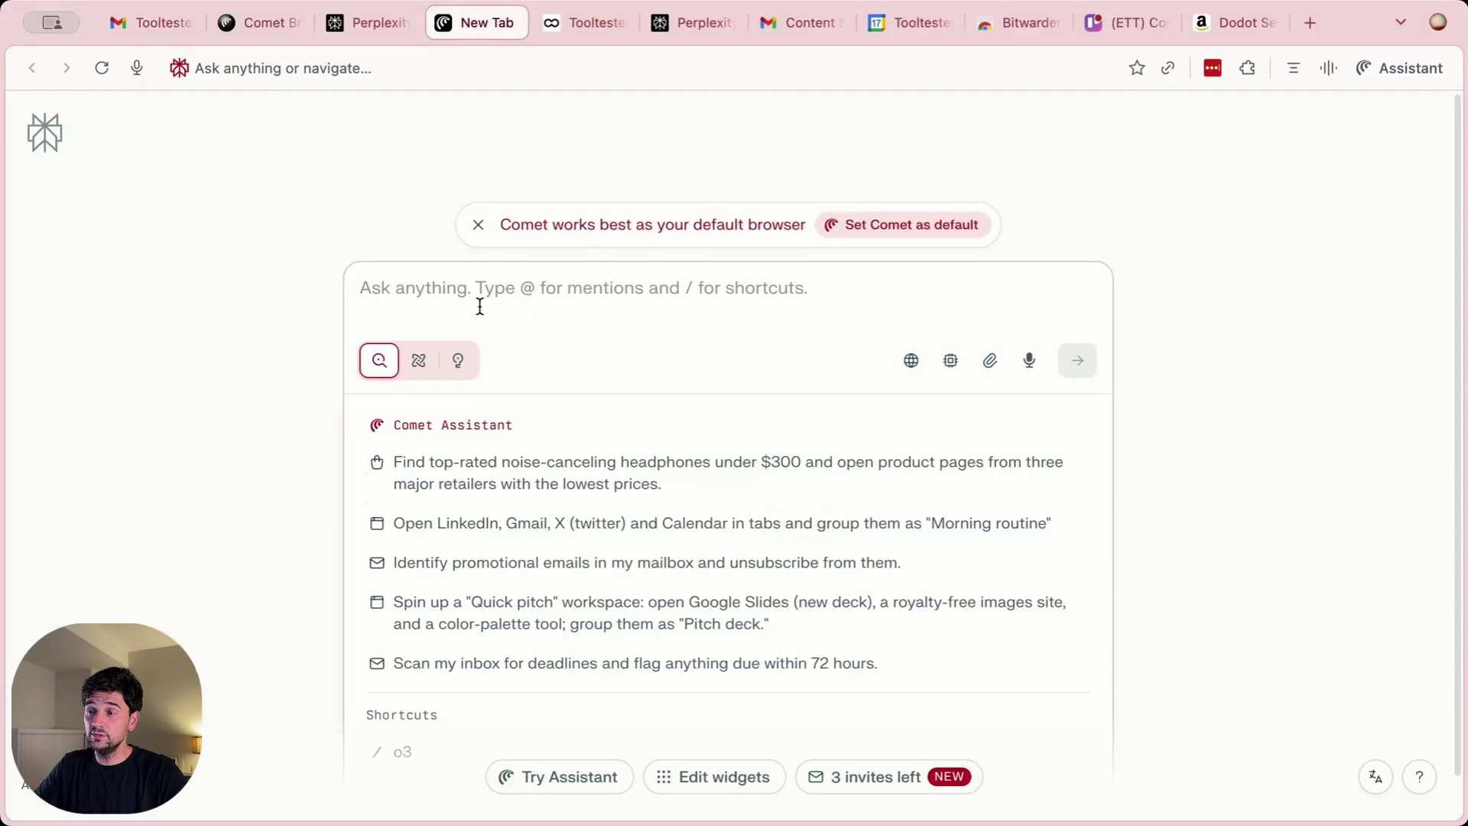
click(341, 64)
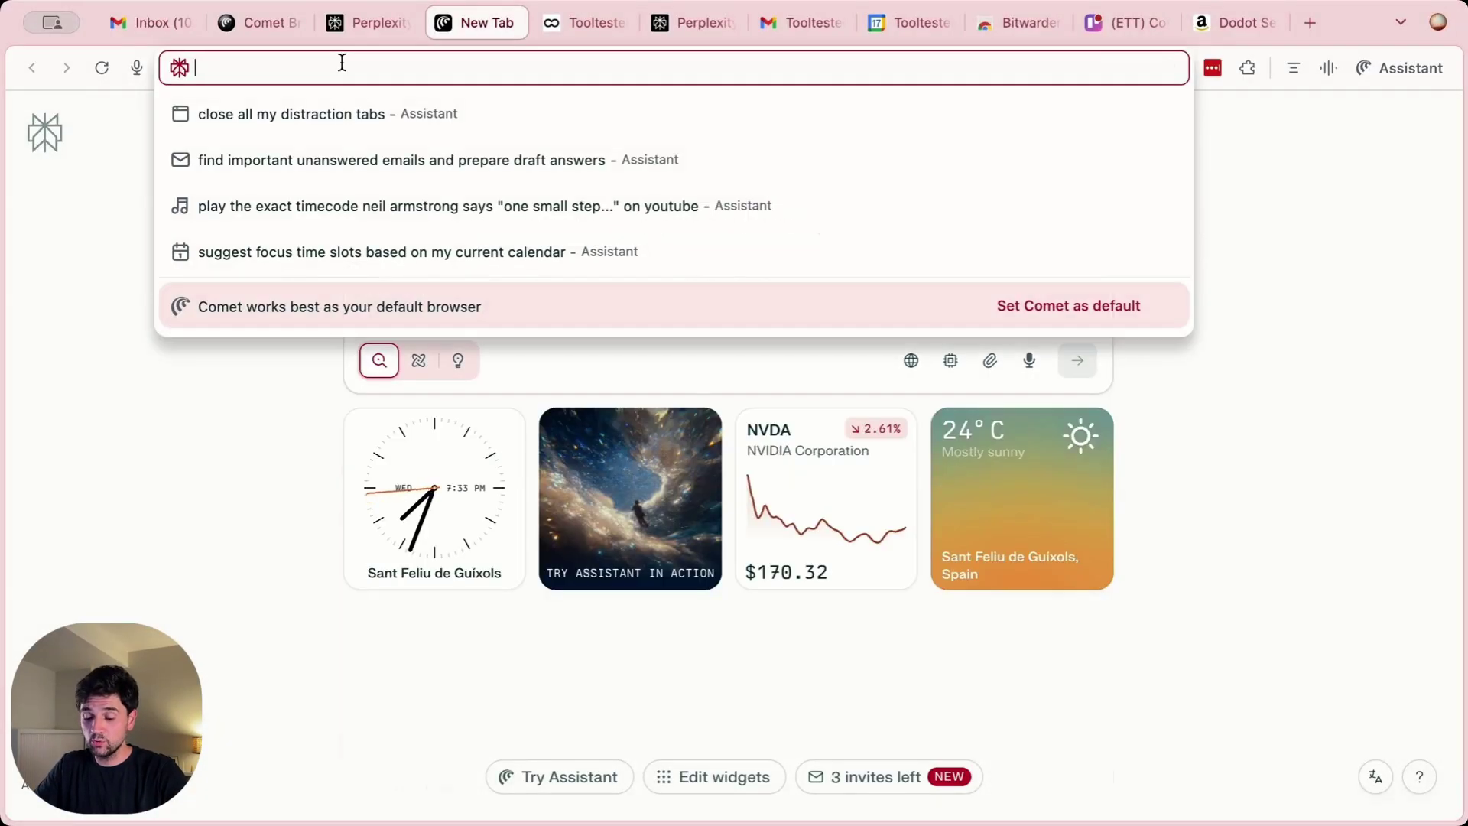
text(best email marketing tools for small businesses)
key(Return)
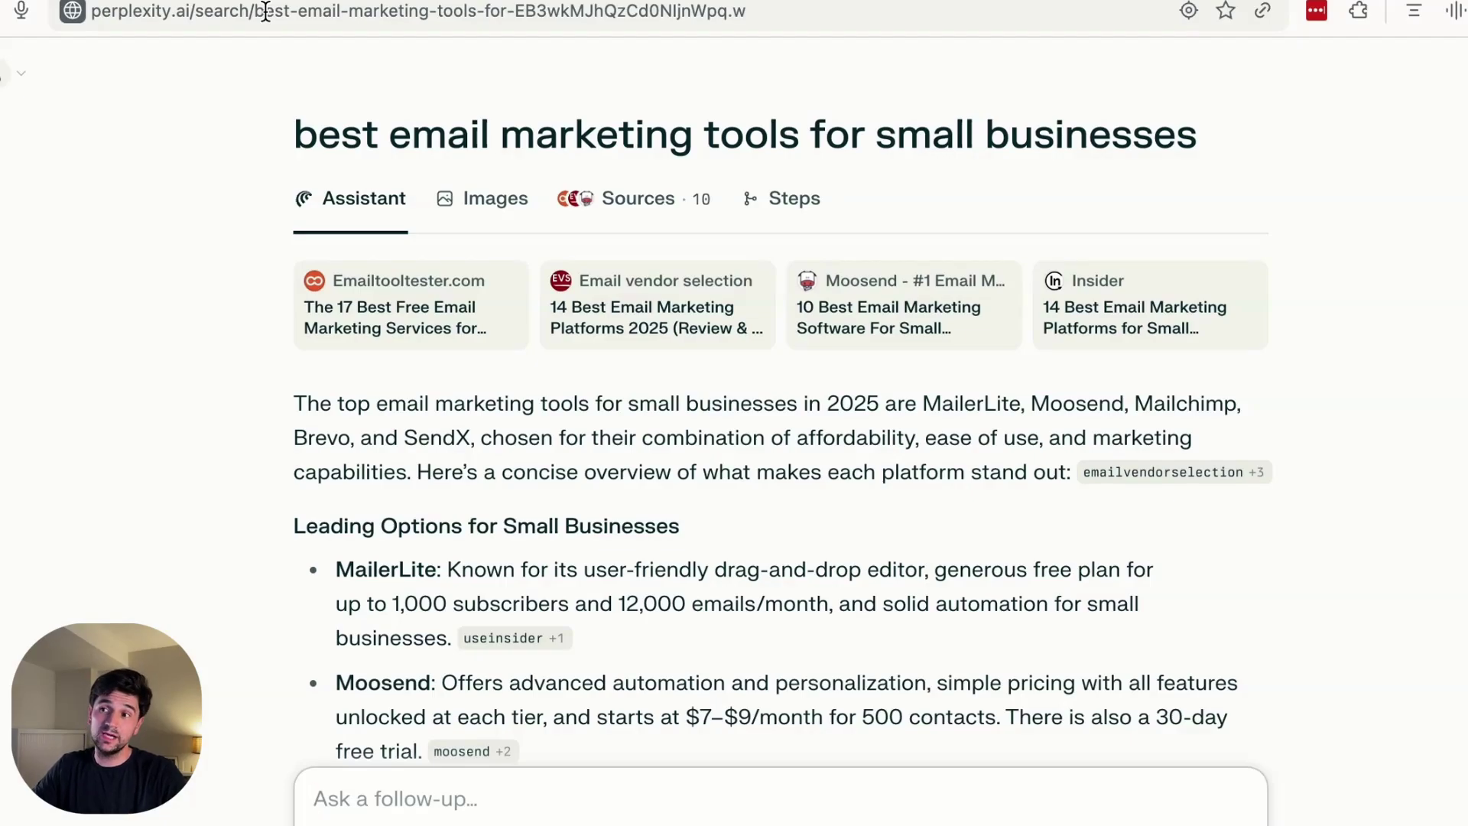
scroll(598, 483, down, 10)
scroll(598, 489, up, 10)
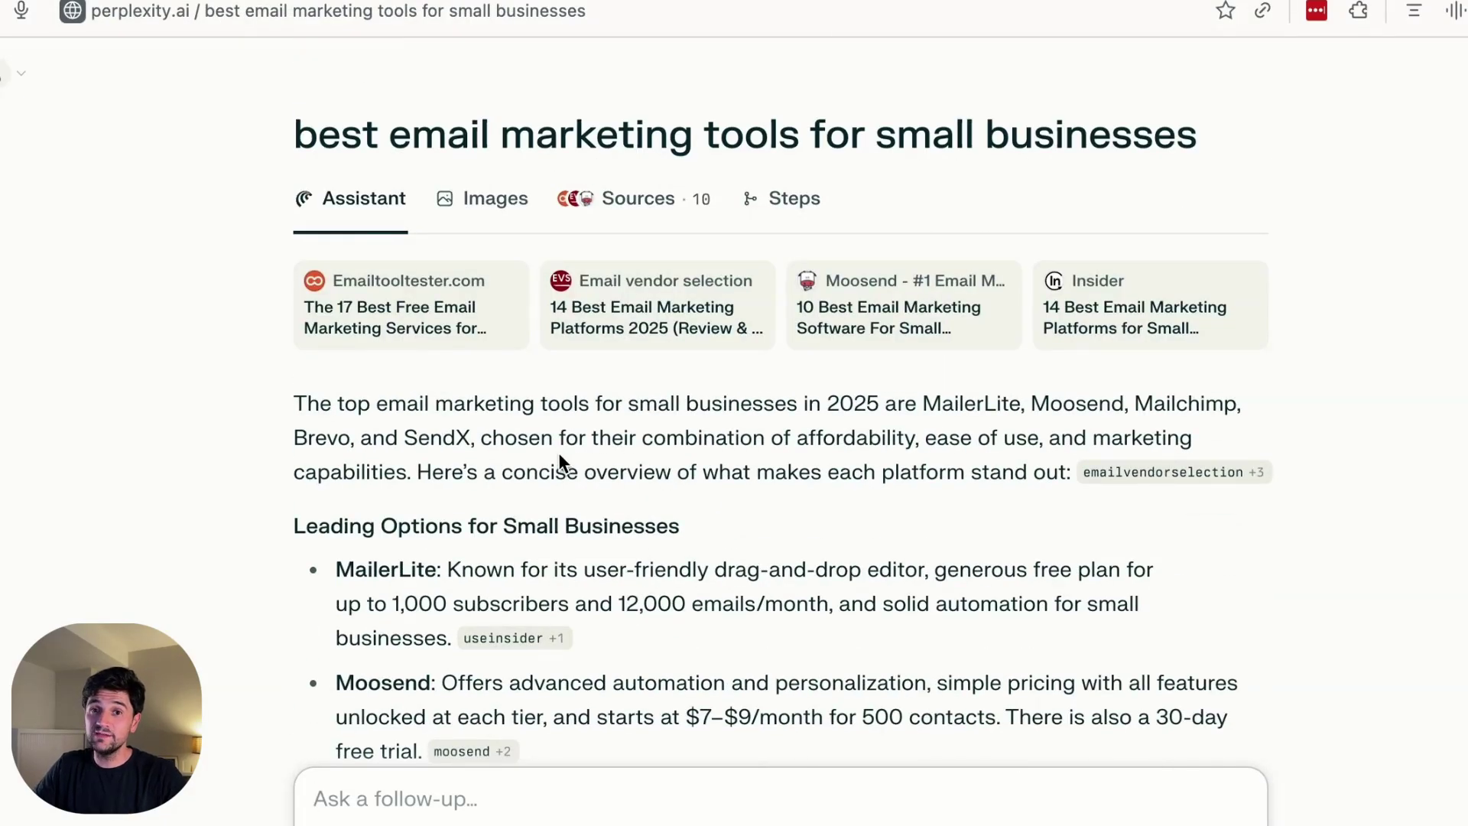
Switch through the Images, Sources and Steps views to see the ten sources and search steps.
click(471, 202)
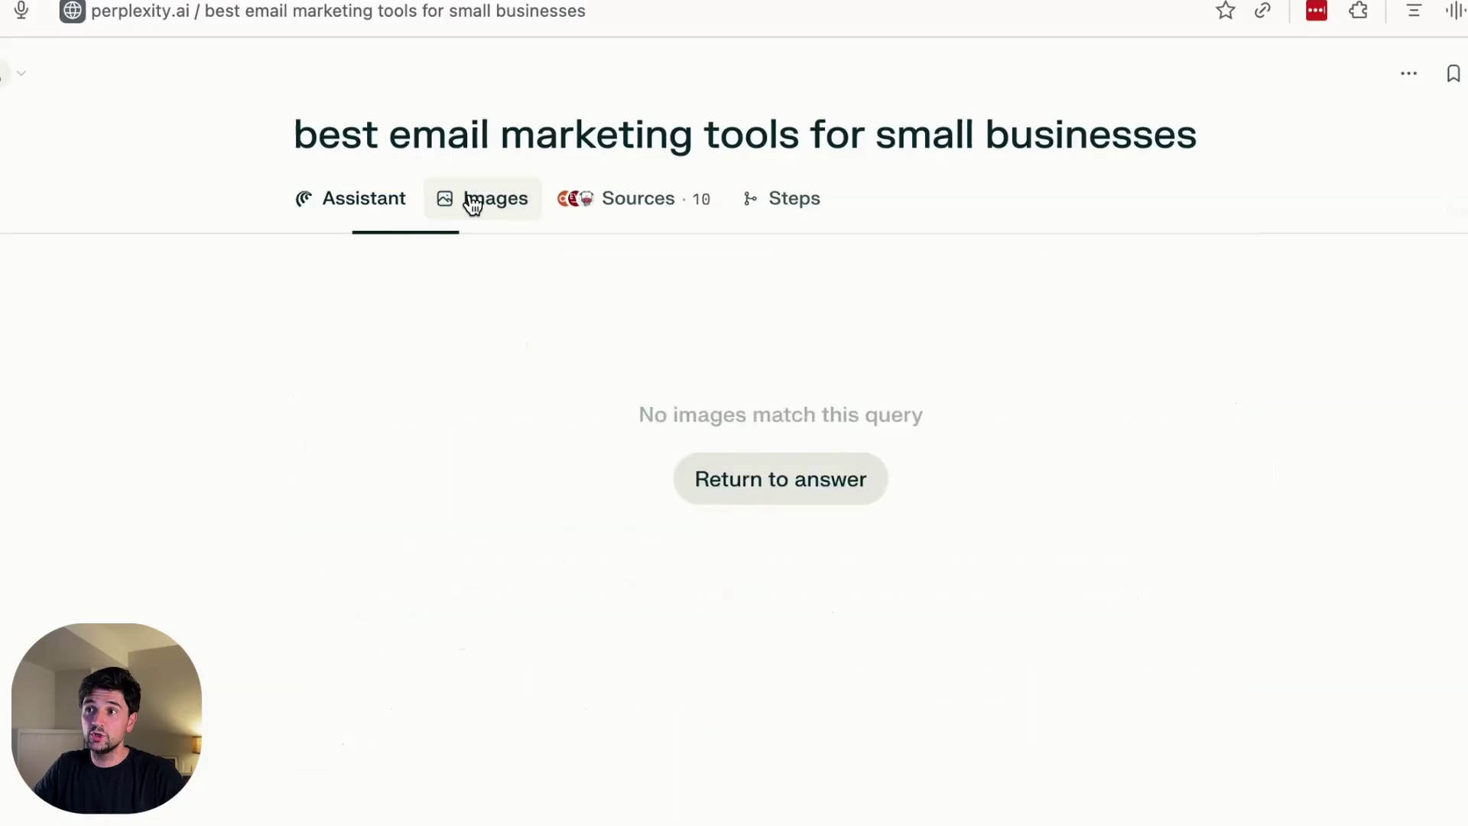
click(623, 205)
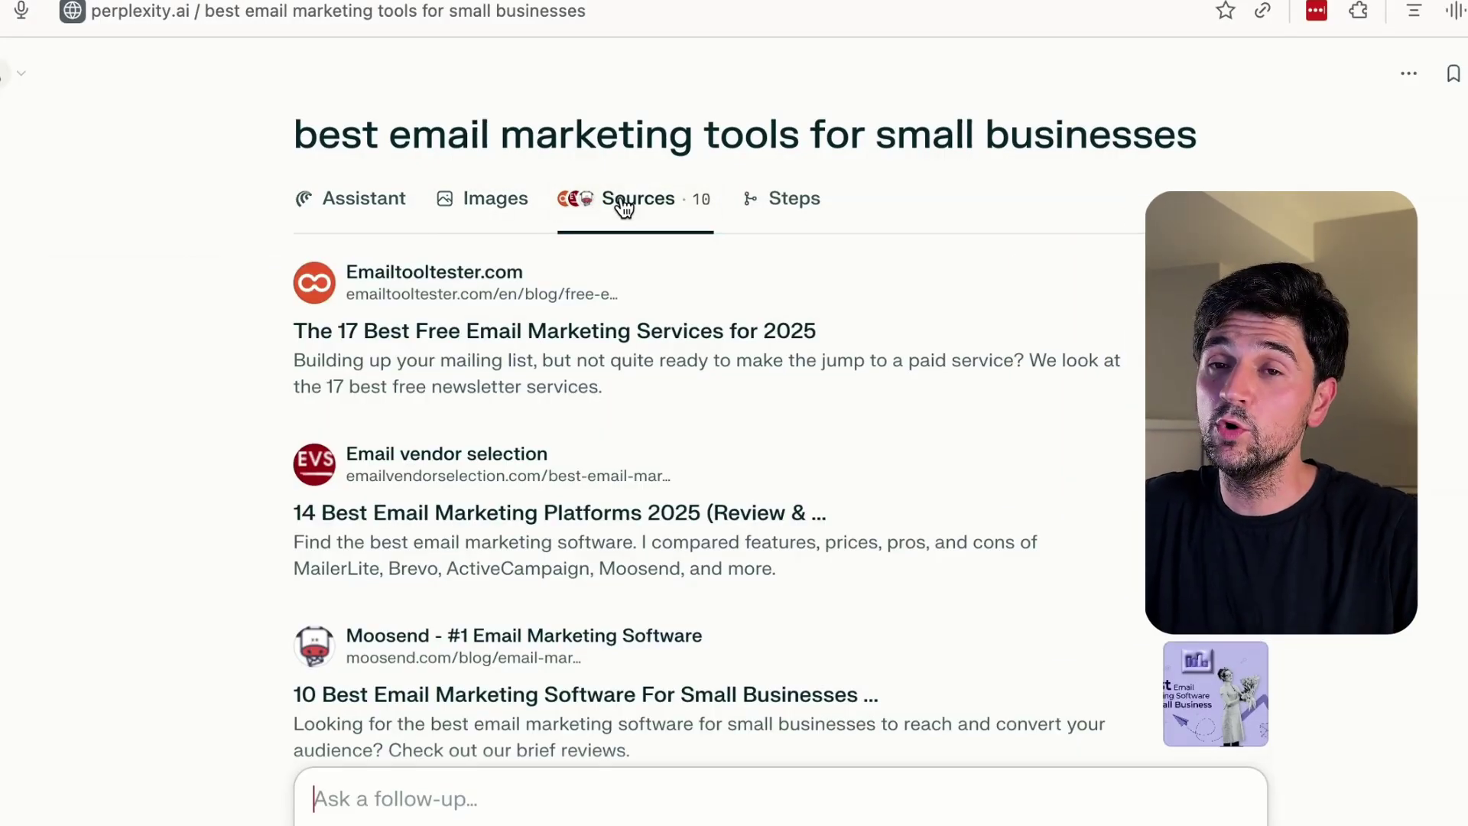
click(785, 216)
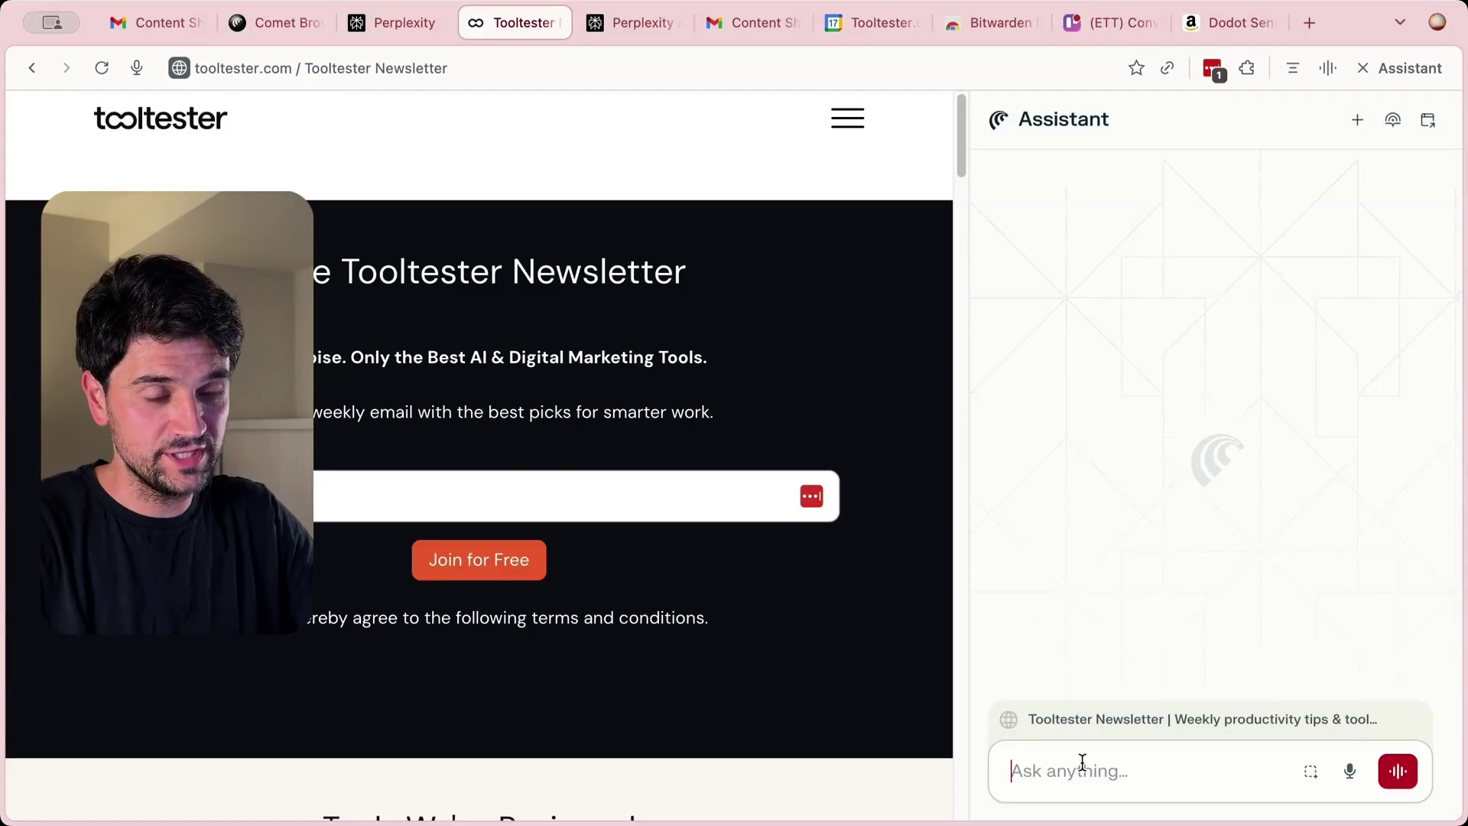
Ask the assistant 'Who is the author of this newsletter' and highlight the sentence naming the content manager.
text(Who is the author of this newsletter)
key(Return)
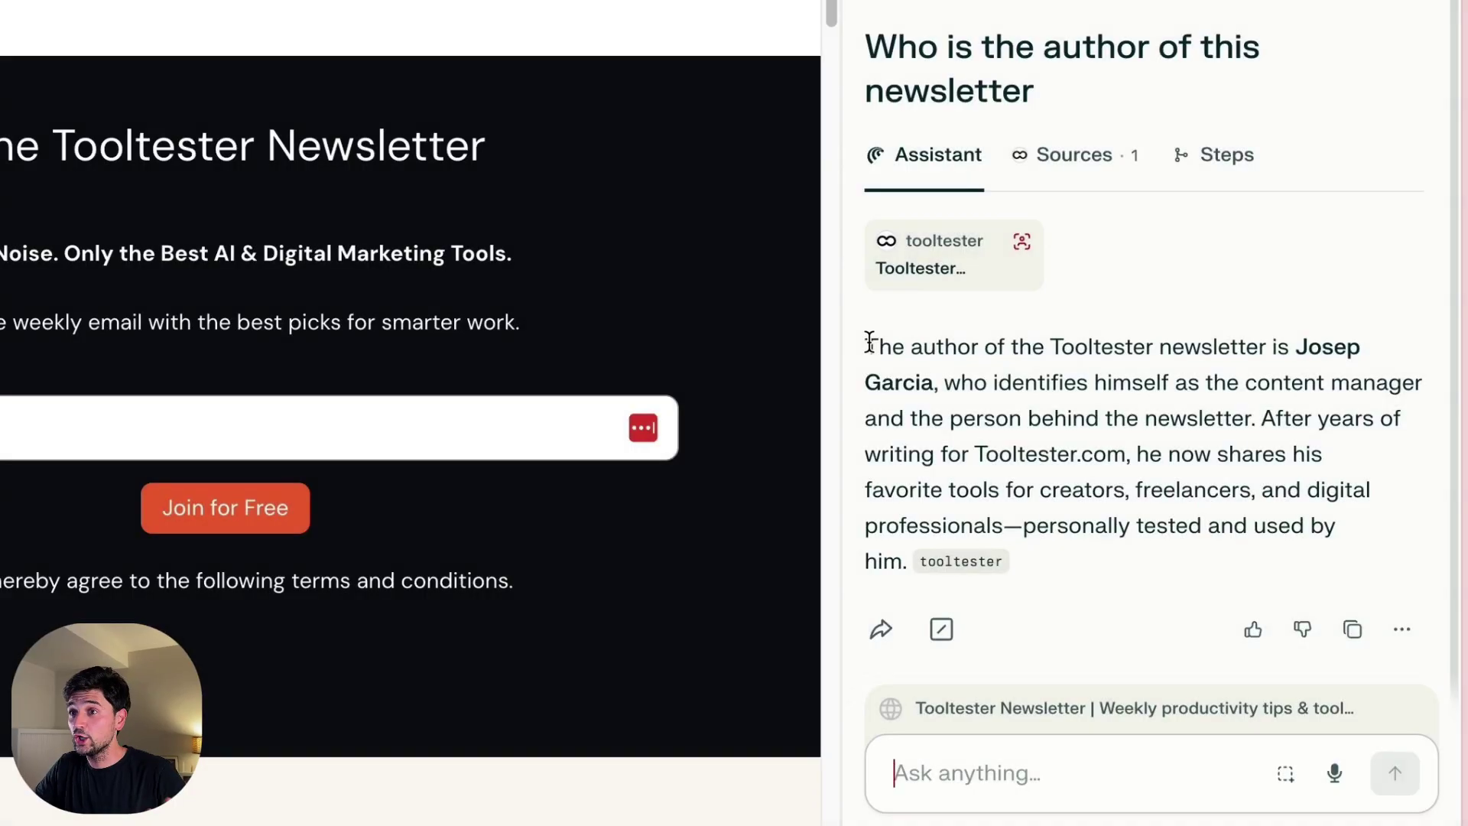
drag(890, 357, 920, 376)
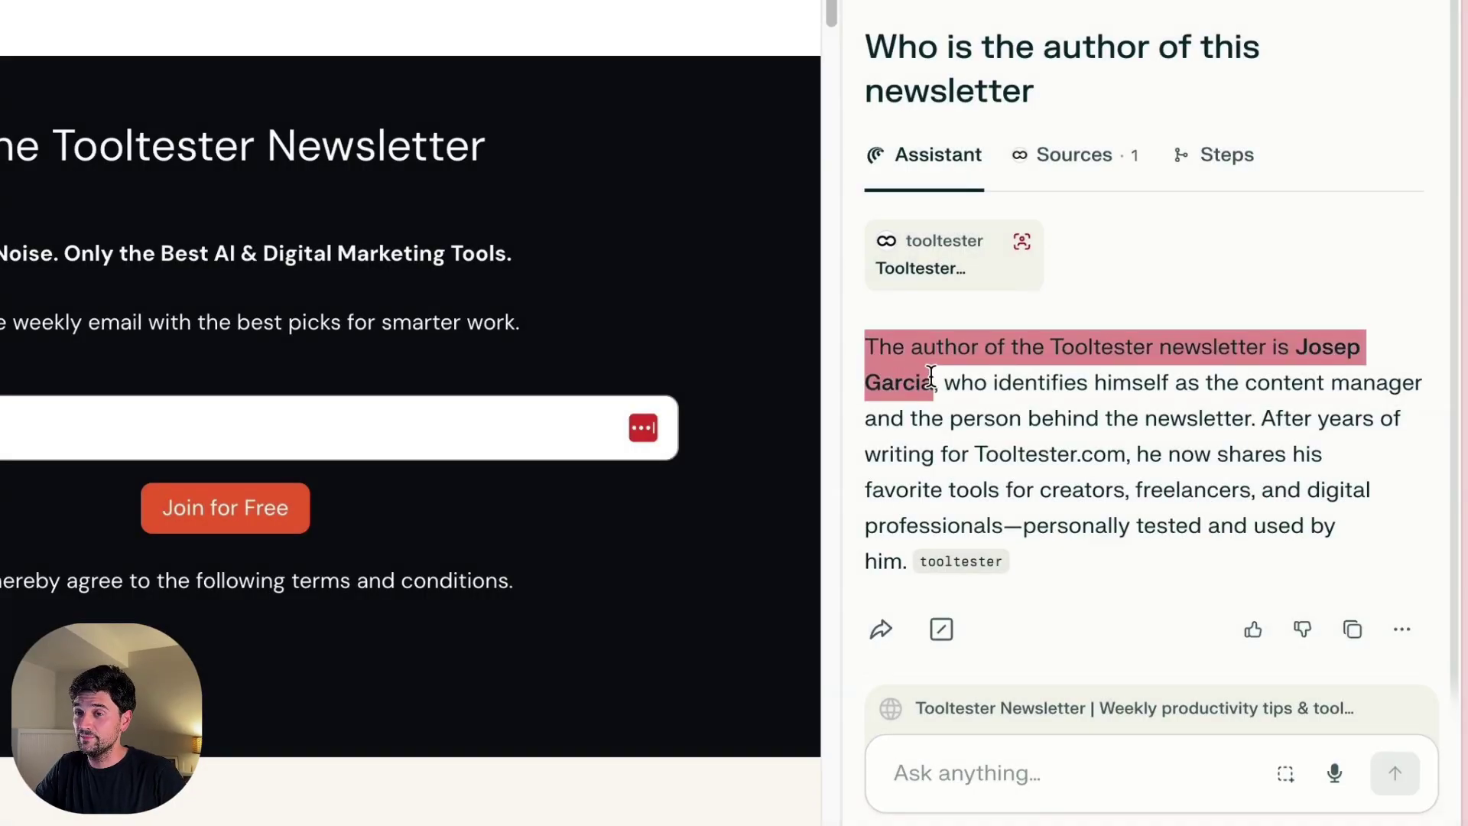
click(934, 382)
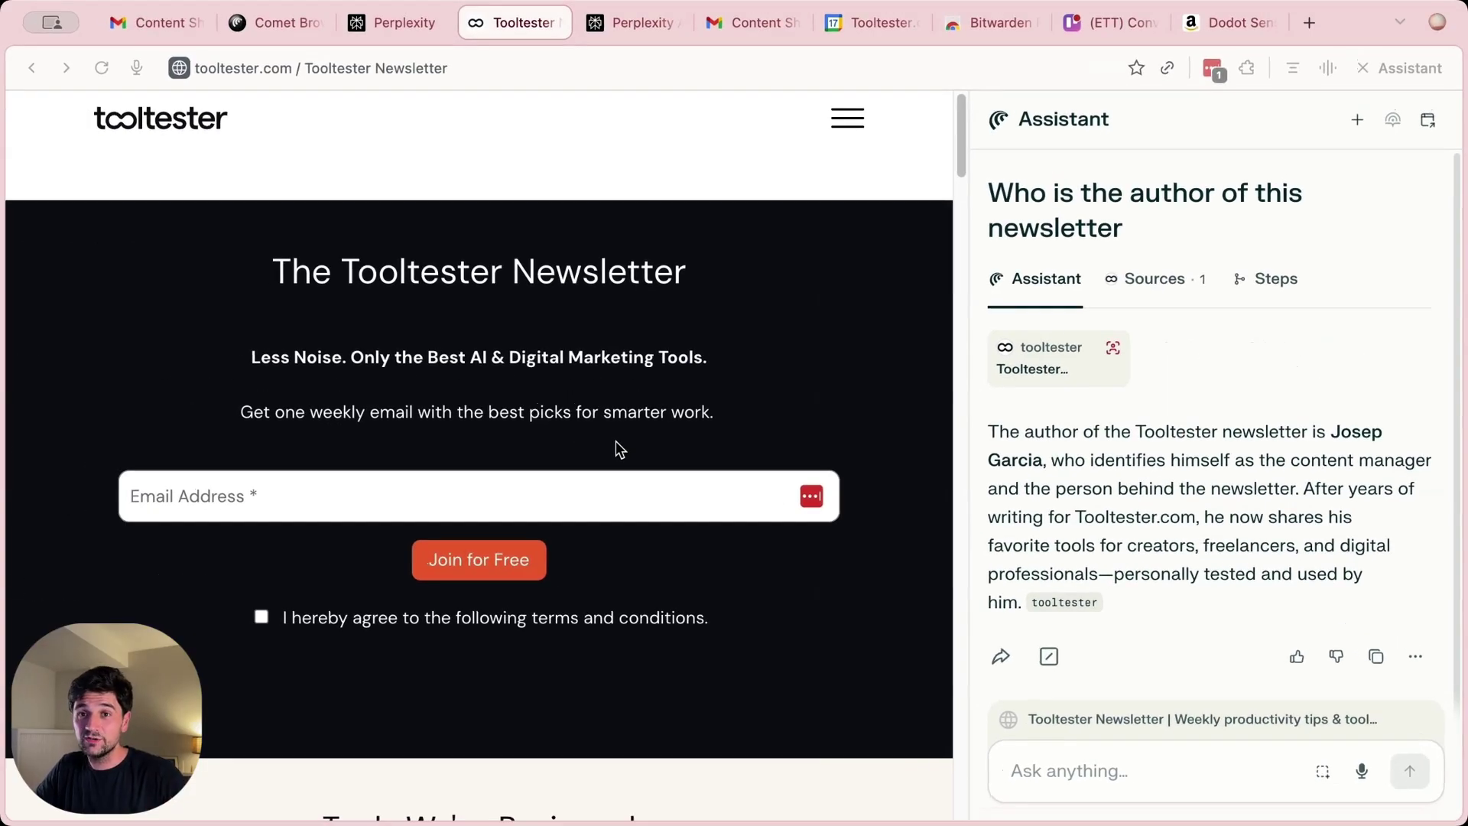
Screenshot the content manager's bio on the page and ask the assistant to 'extract the text' from it.
scroll(616, 441, down, 5)
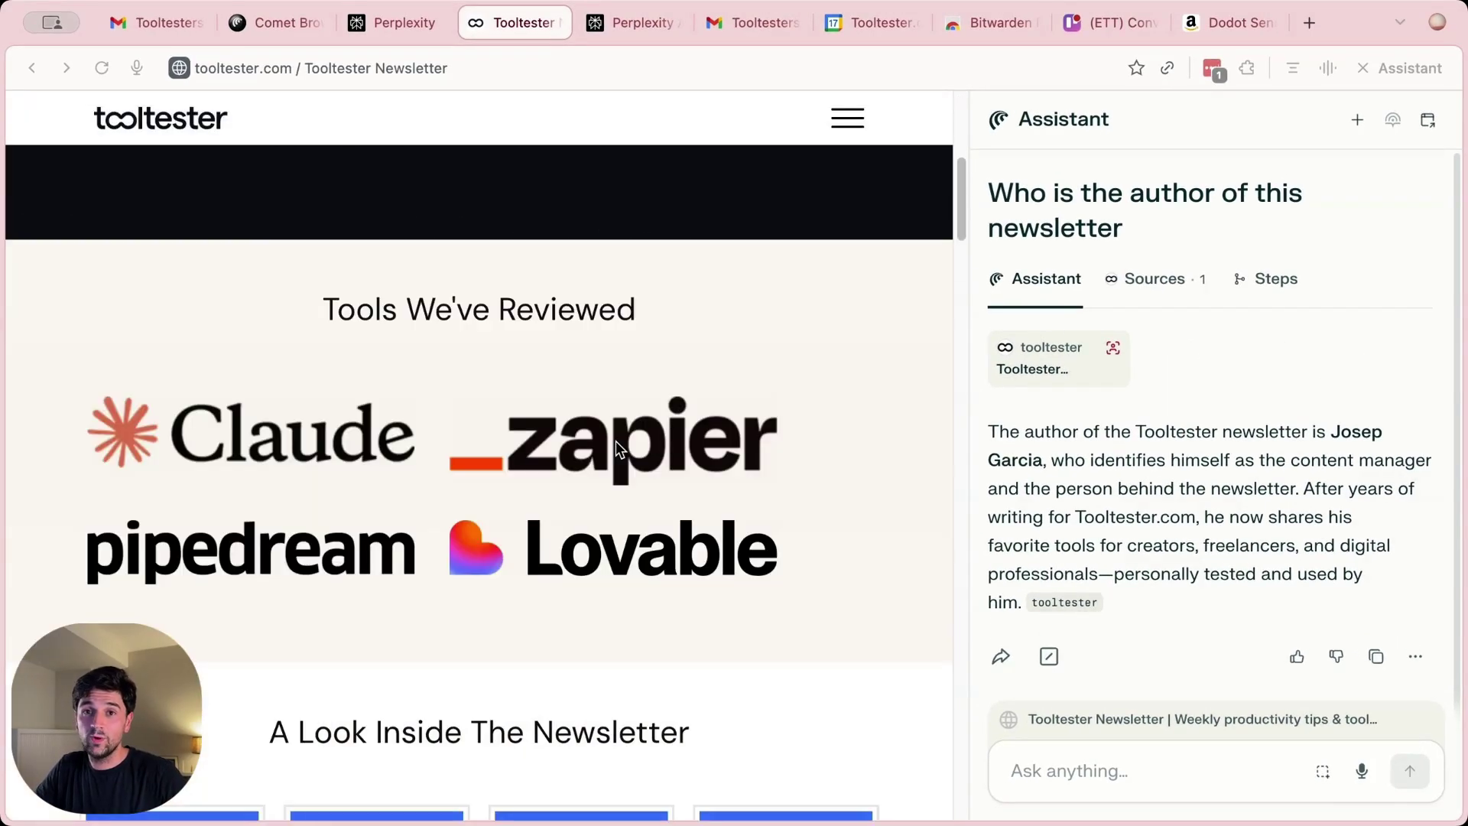
scroll(617, 441, down, 5)
scroll(618, 449, down, 10)
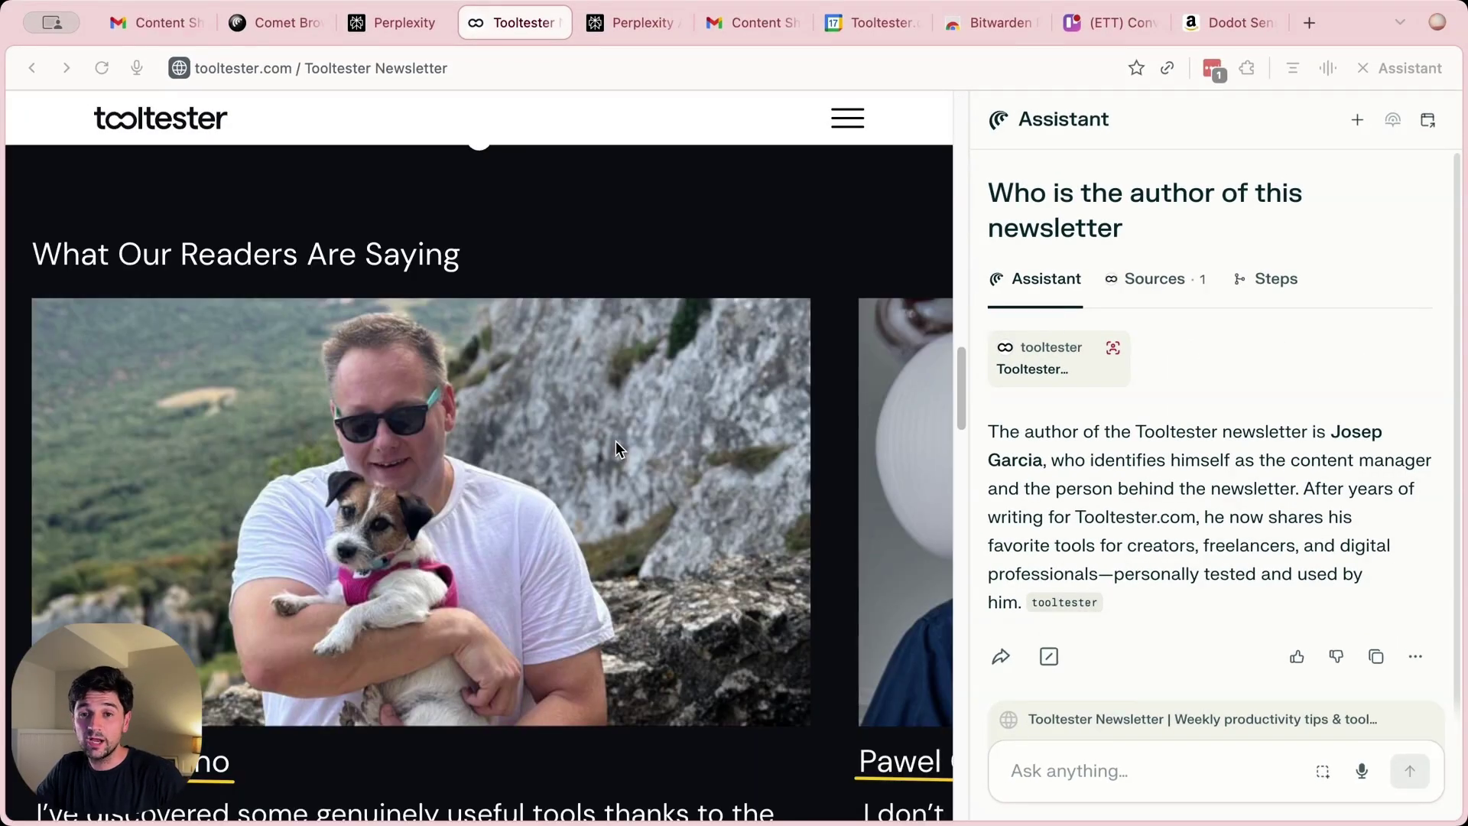
scroll(617, 449, down, 15)
click(1322, 771)
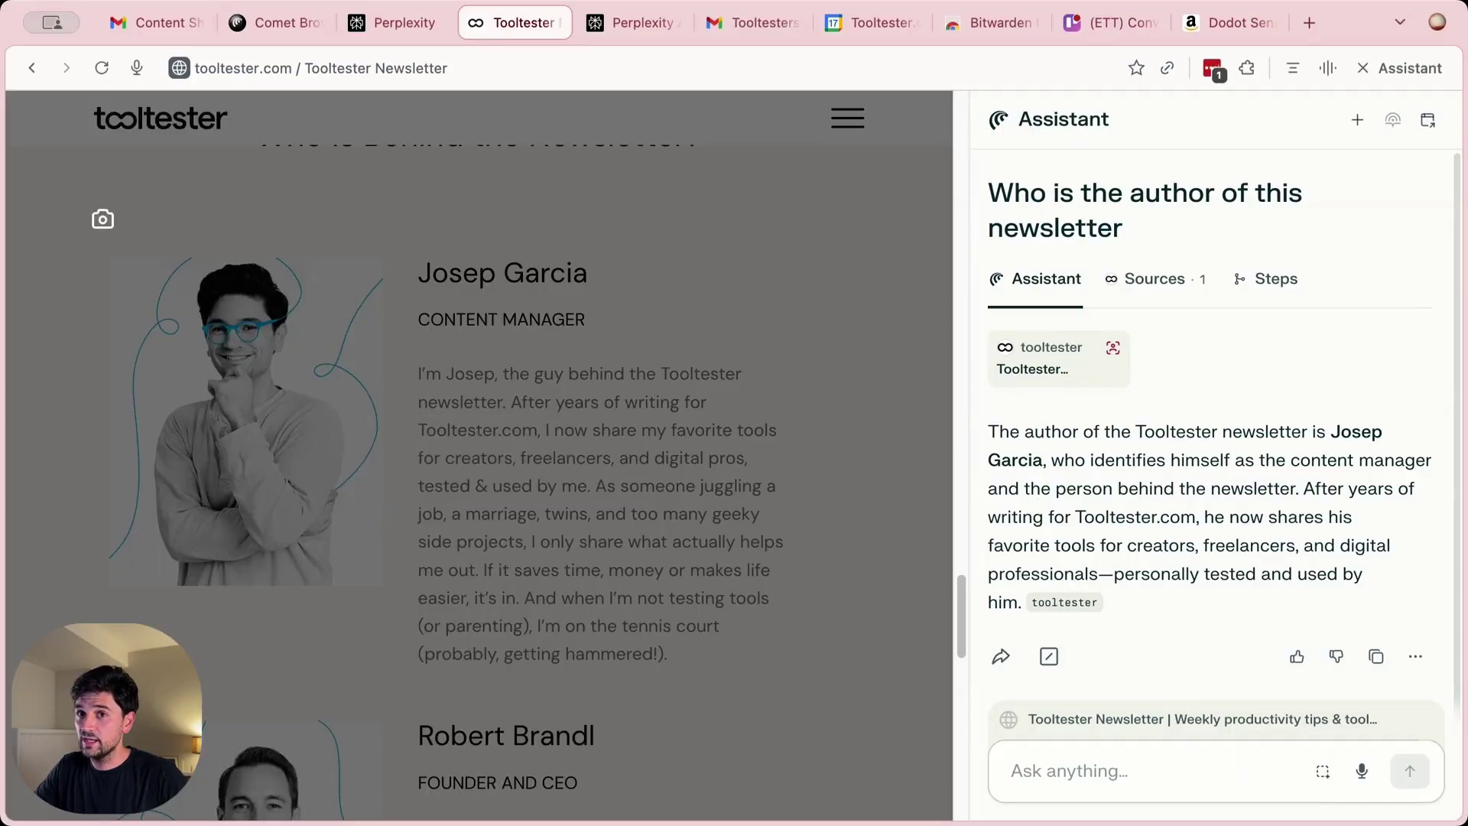
drag(66, 202, 856, 682)
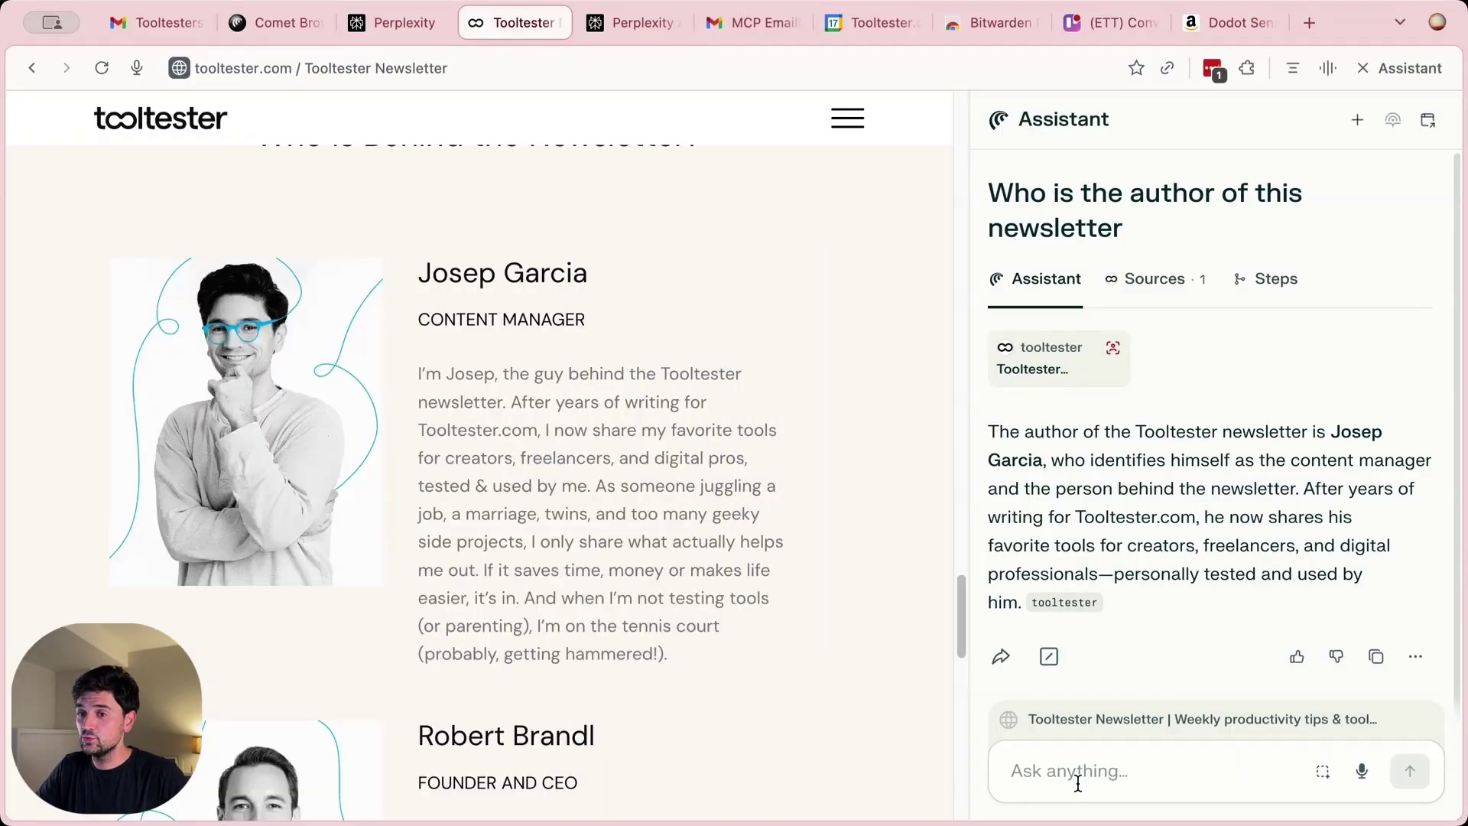
text(extract the text in this image)
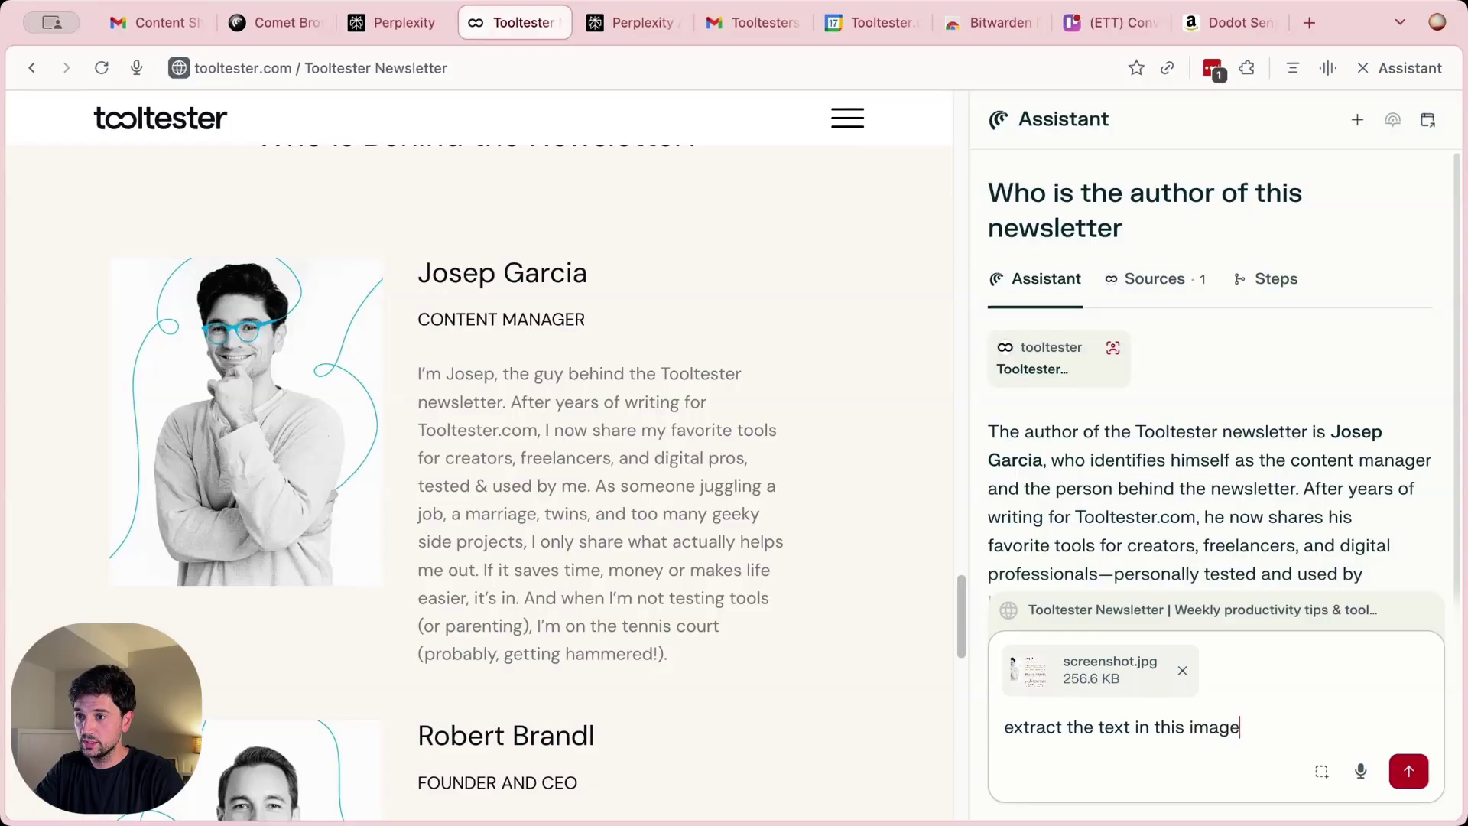
key(Return)
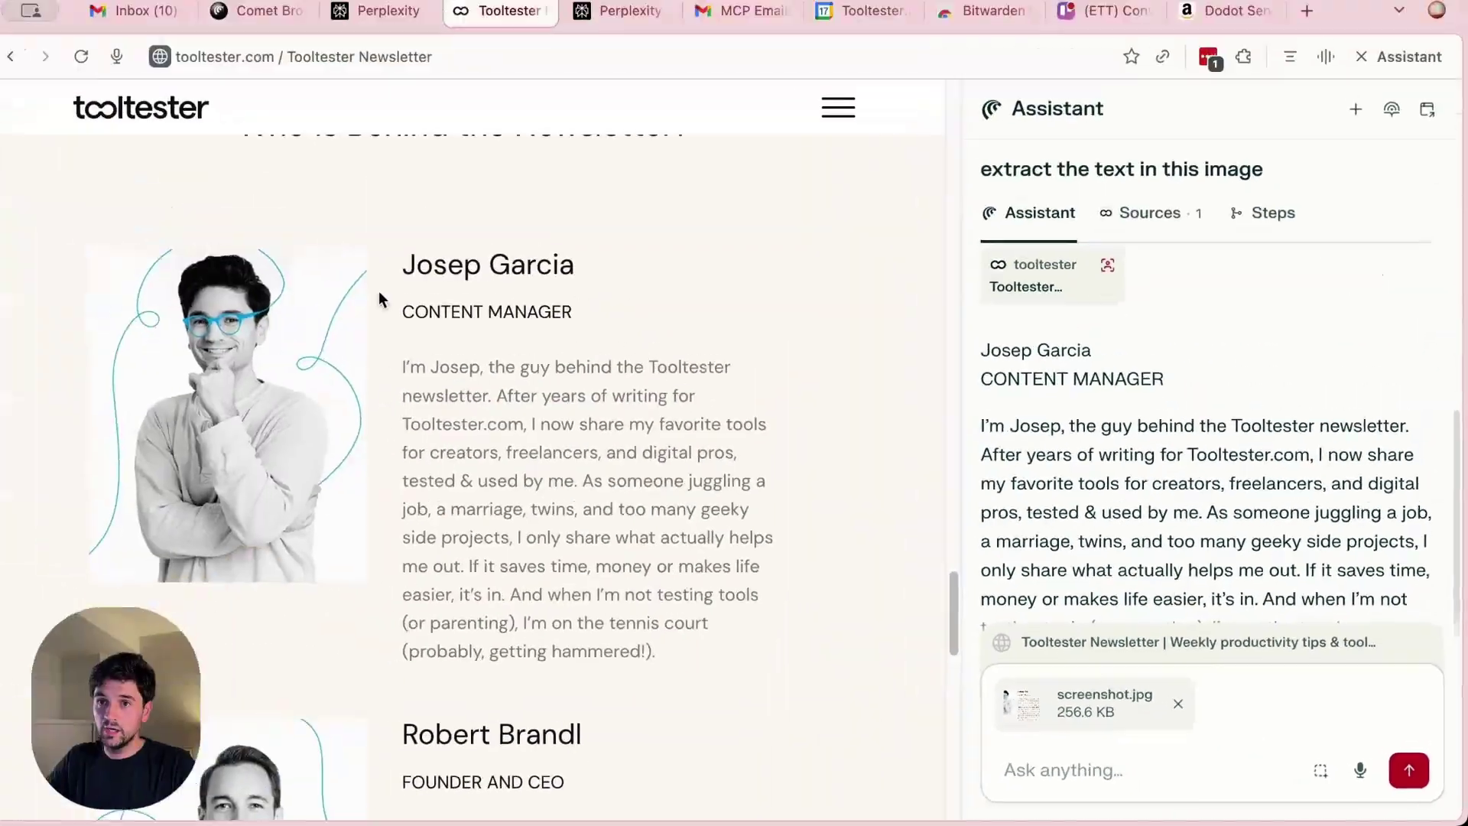
Select the bio paragraph, remove the screenshot.jpg attachment and enter the 'rewrite more formal' prompt.
drag(415, 375, 731, 654)
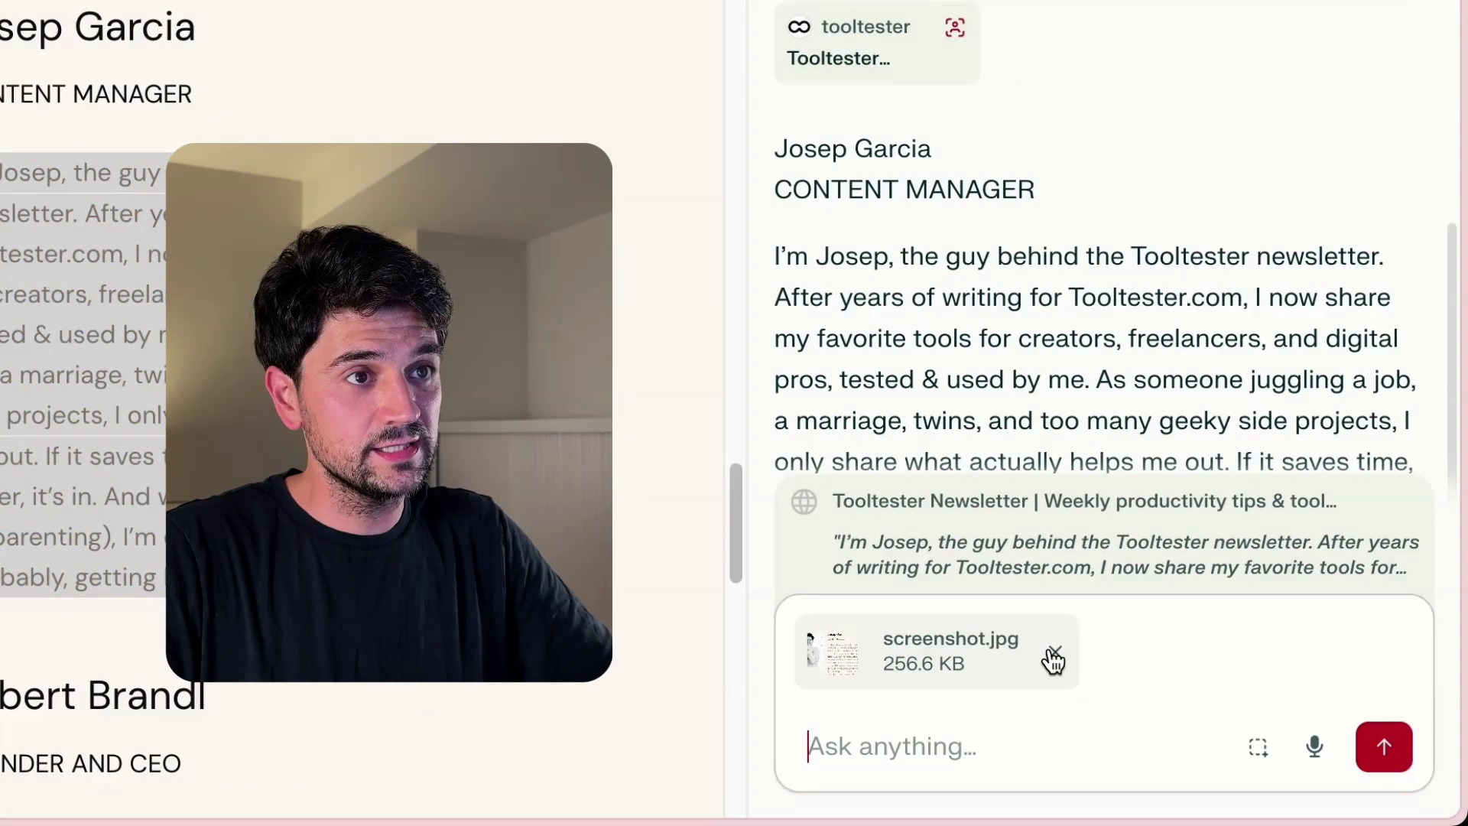
click(1182, 705)
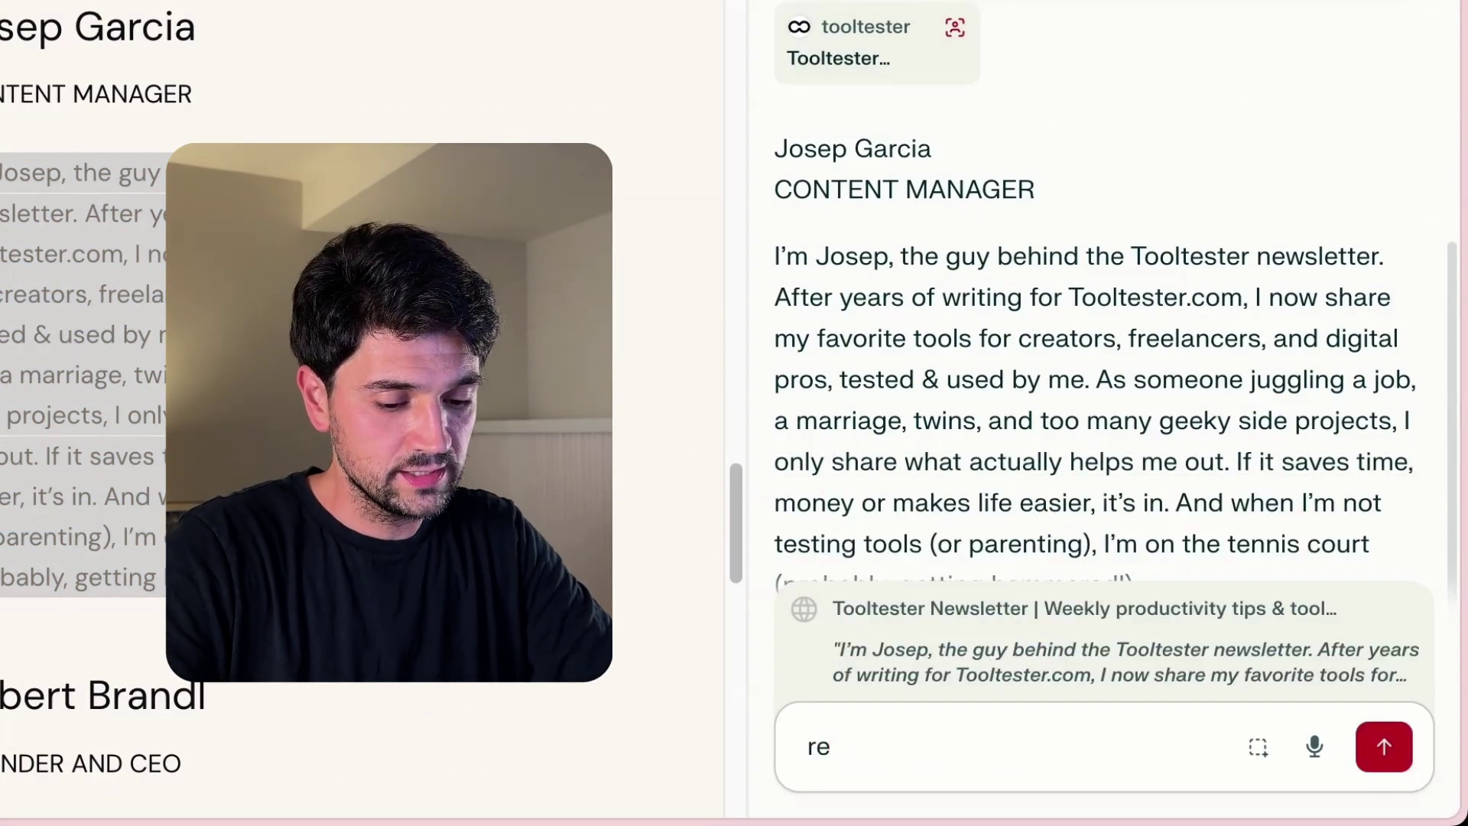
text(ormal)
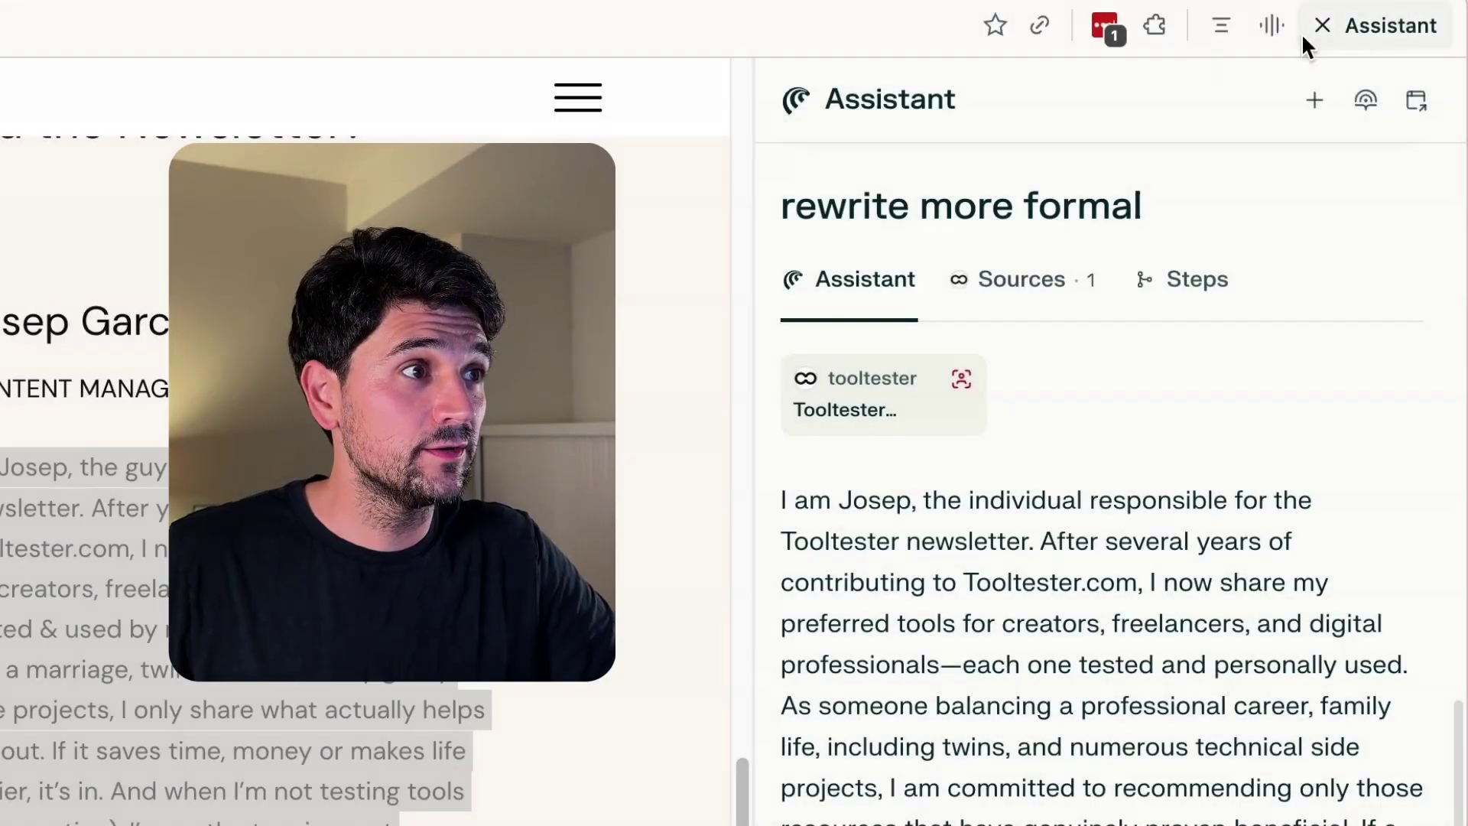
Switch the assistant into voice conversation mode.
click(1267, 30)
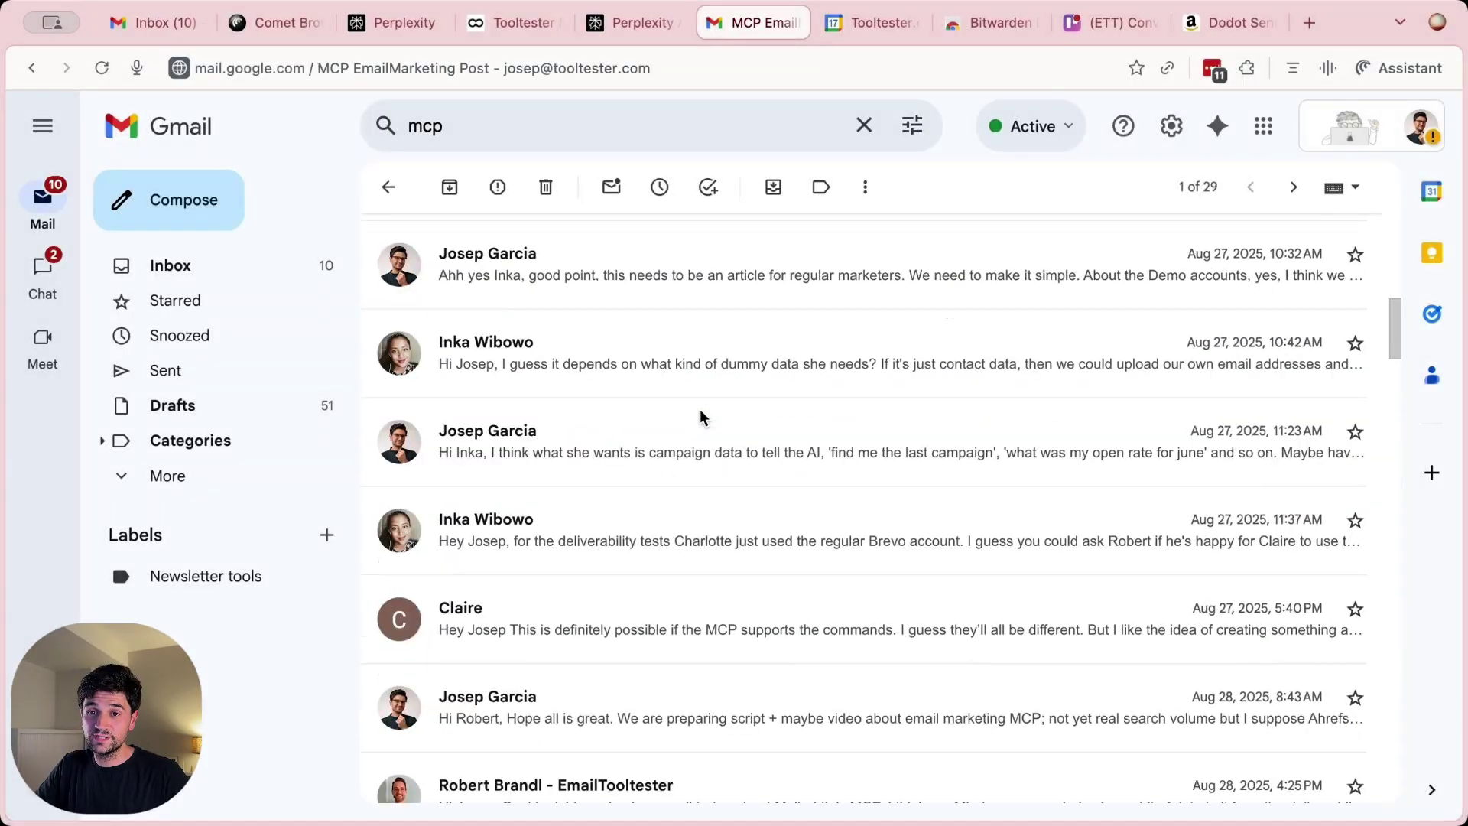
scroll(699, 416, down, 2)
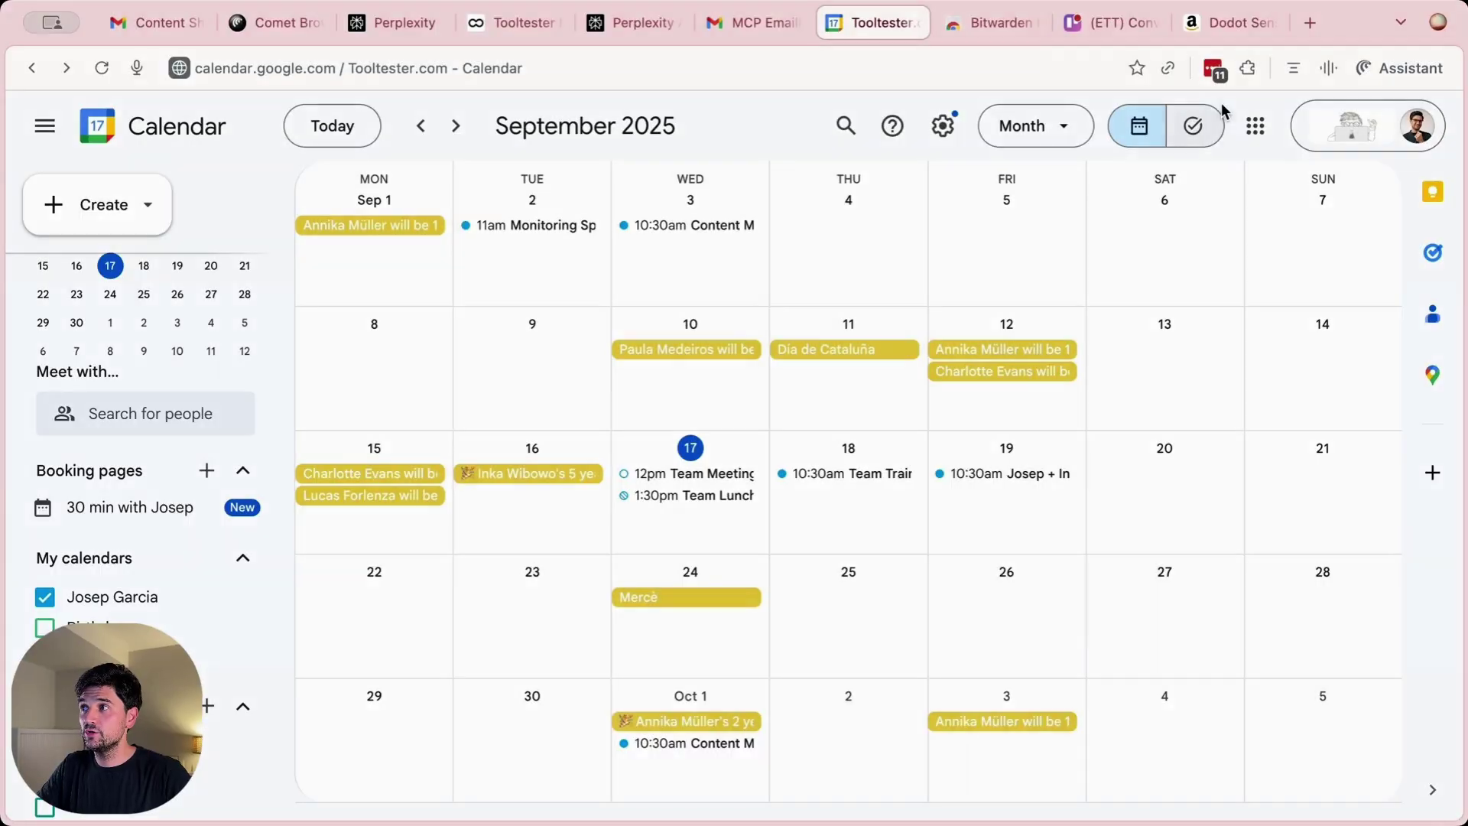
Have the assistant create the 'Website Redesign' event on September 18, 10:30–11:30 am, inviting two teammates.
click(1394, 70)
text(Create an event with Inka and Robert Brandl for tomorrow at 10.30 am about website redesign)
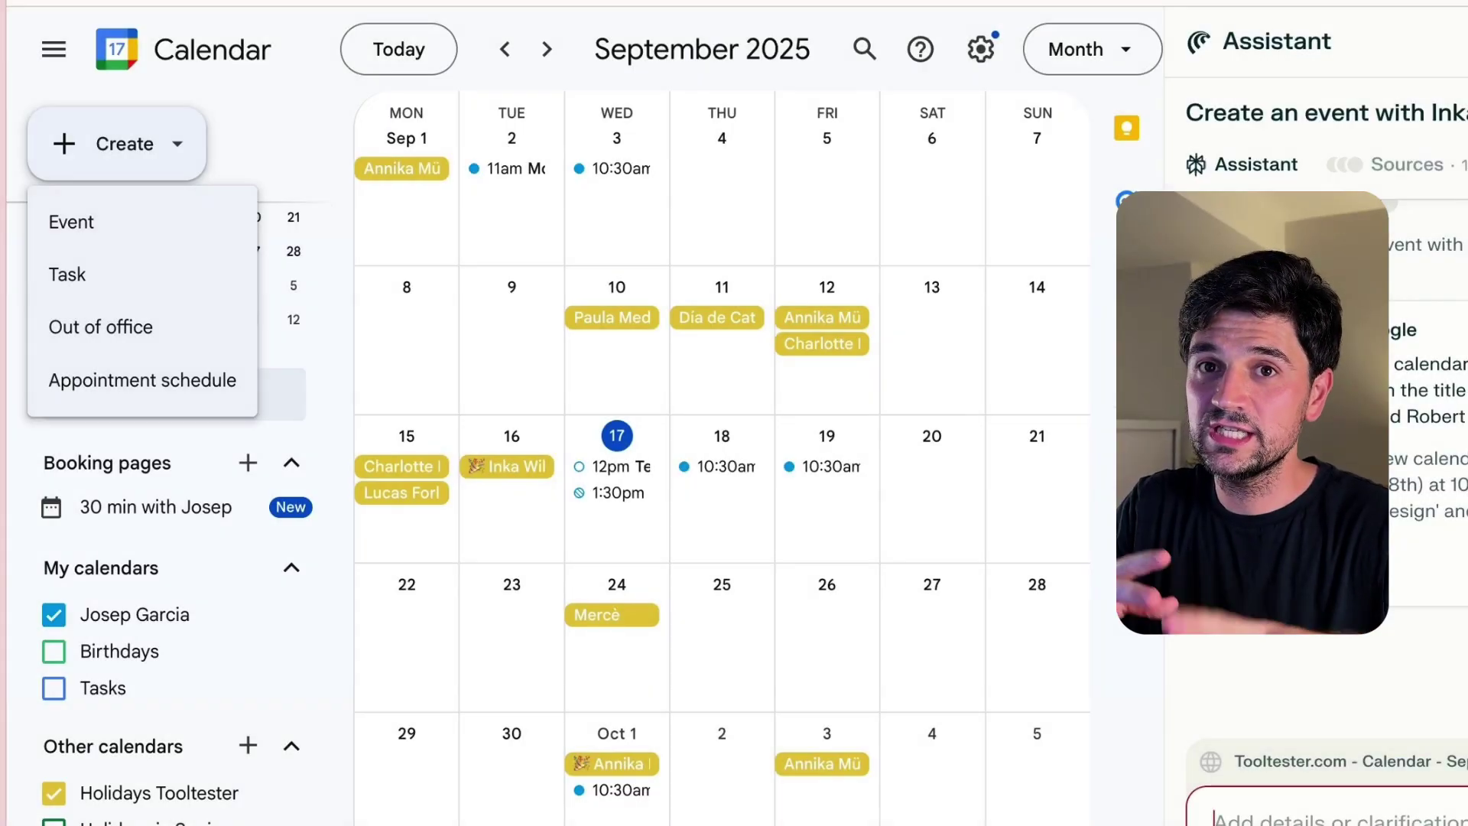
key(Return)
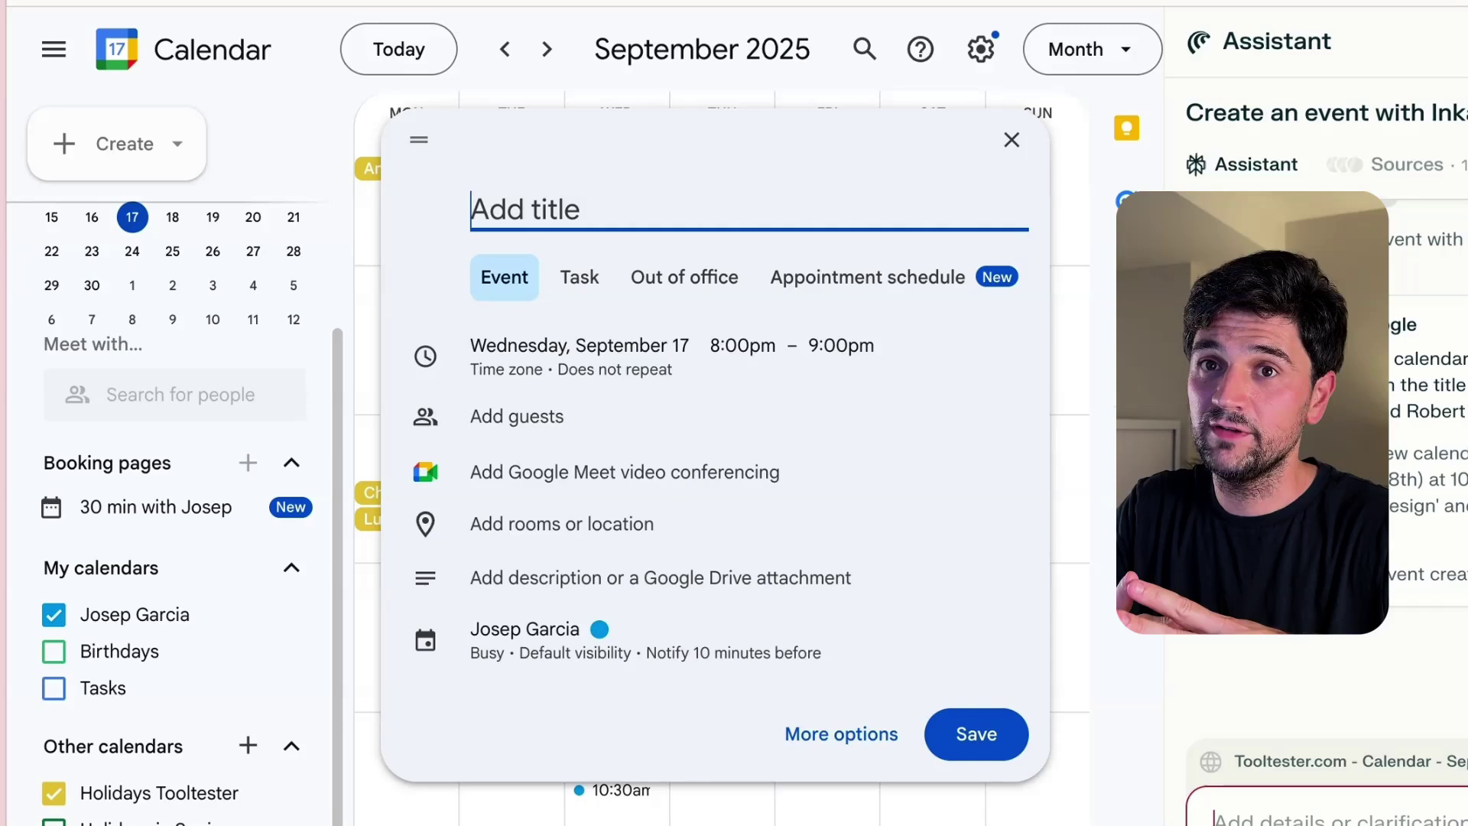
text(Website Redesign)
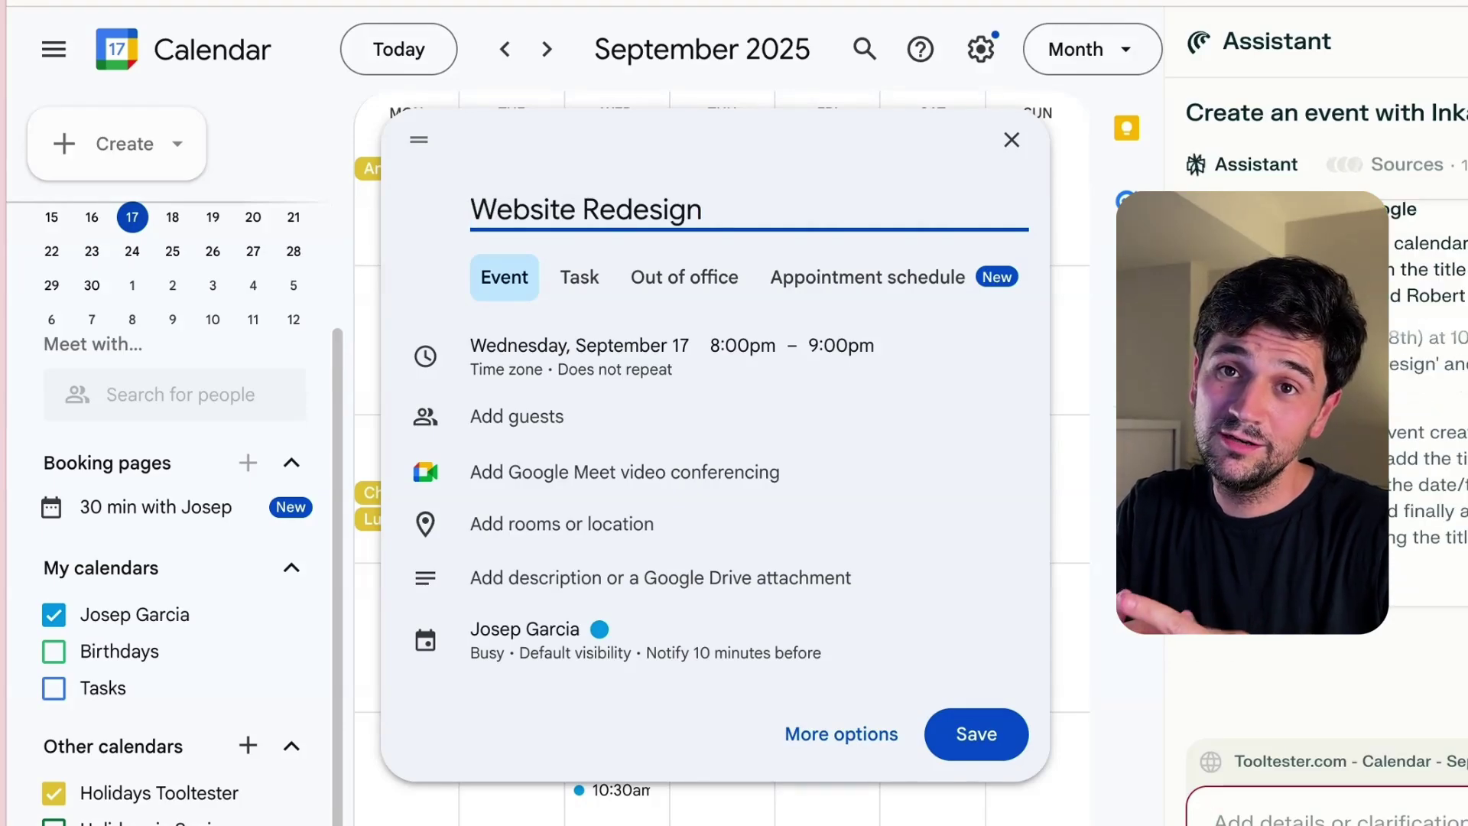
click(742, 346)
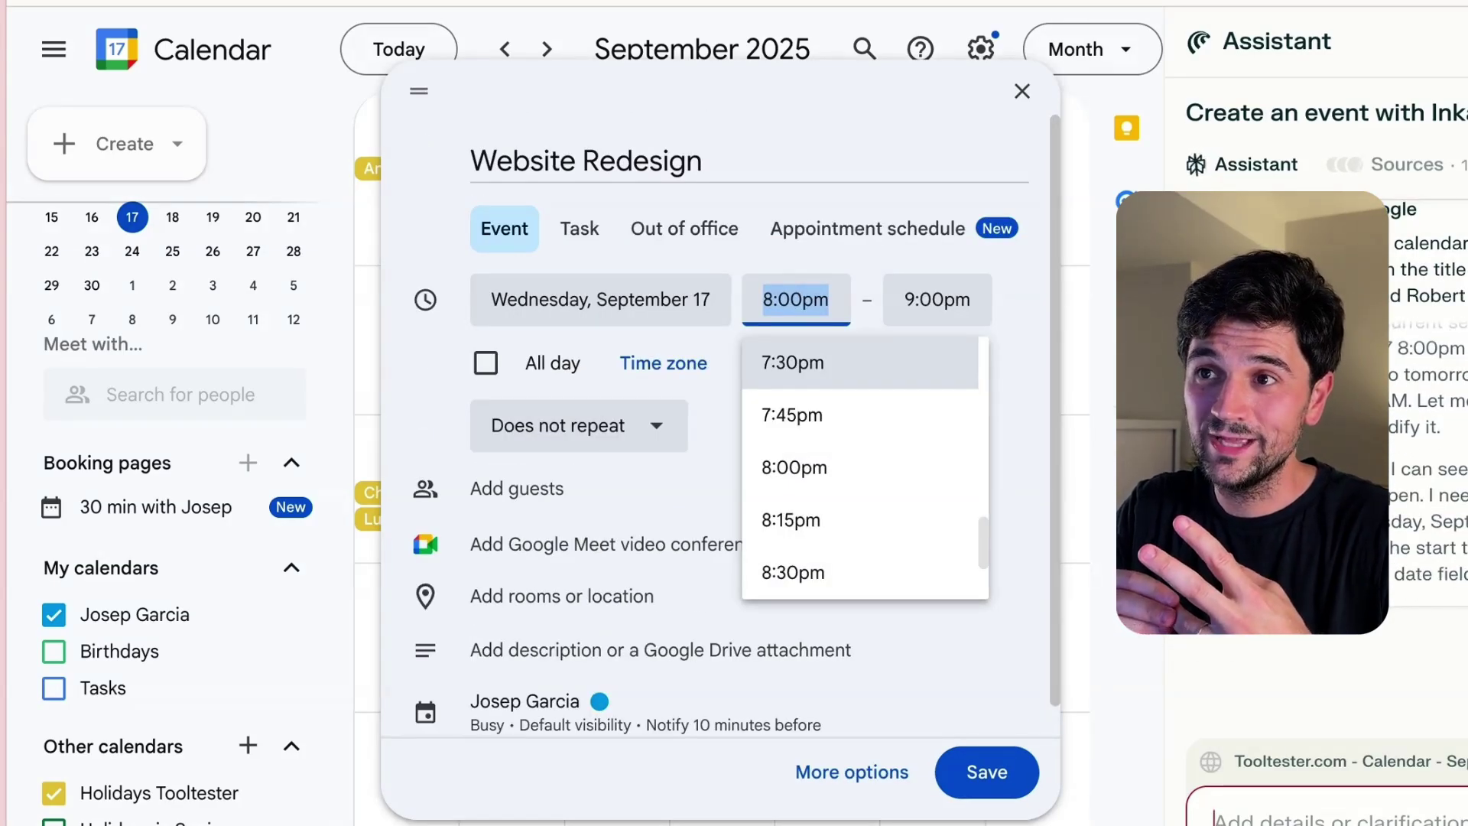
click(595, 299)
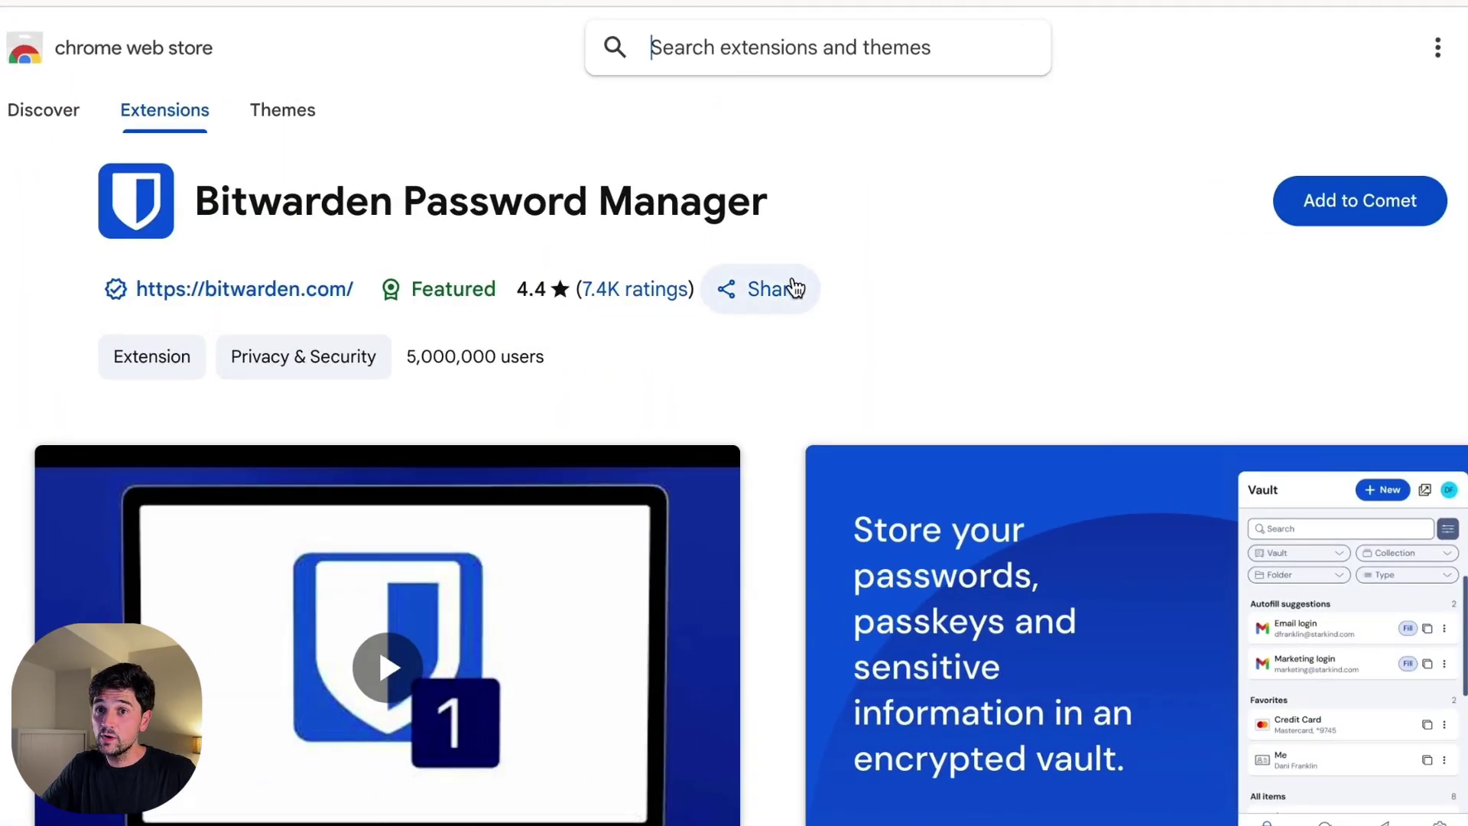
Add the Bitwarden Password Manager extension to Comet, then pin and unpin it.
click(1387, 210)
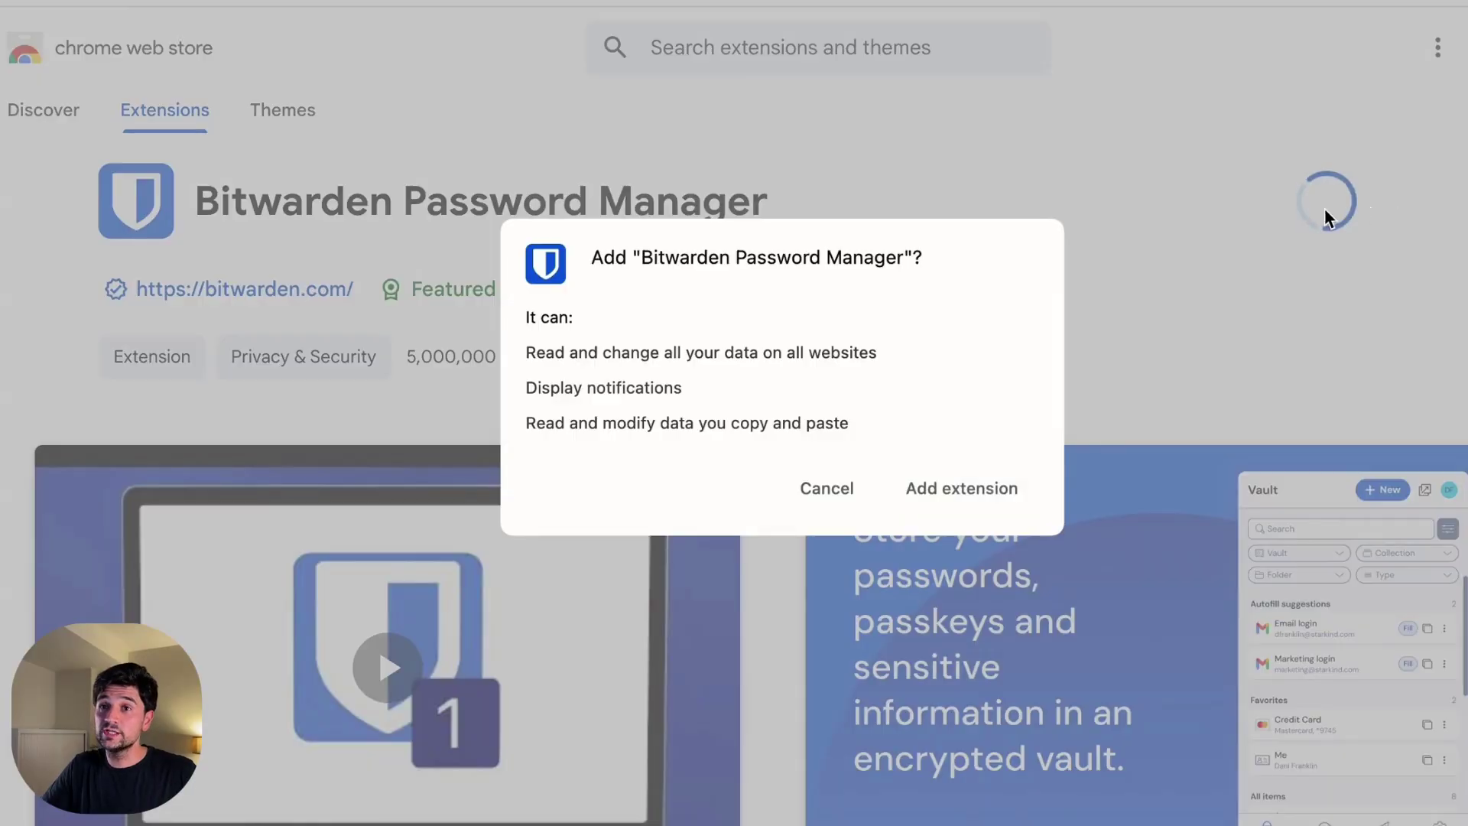
click(961, 488)
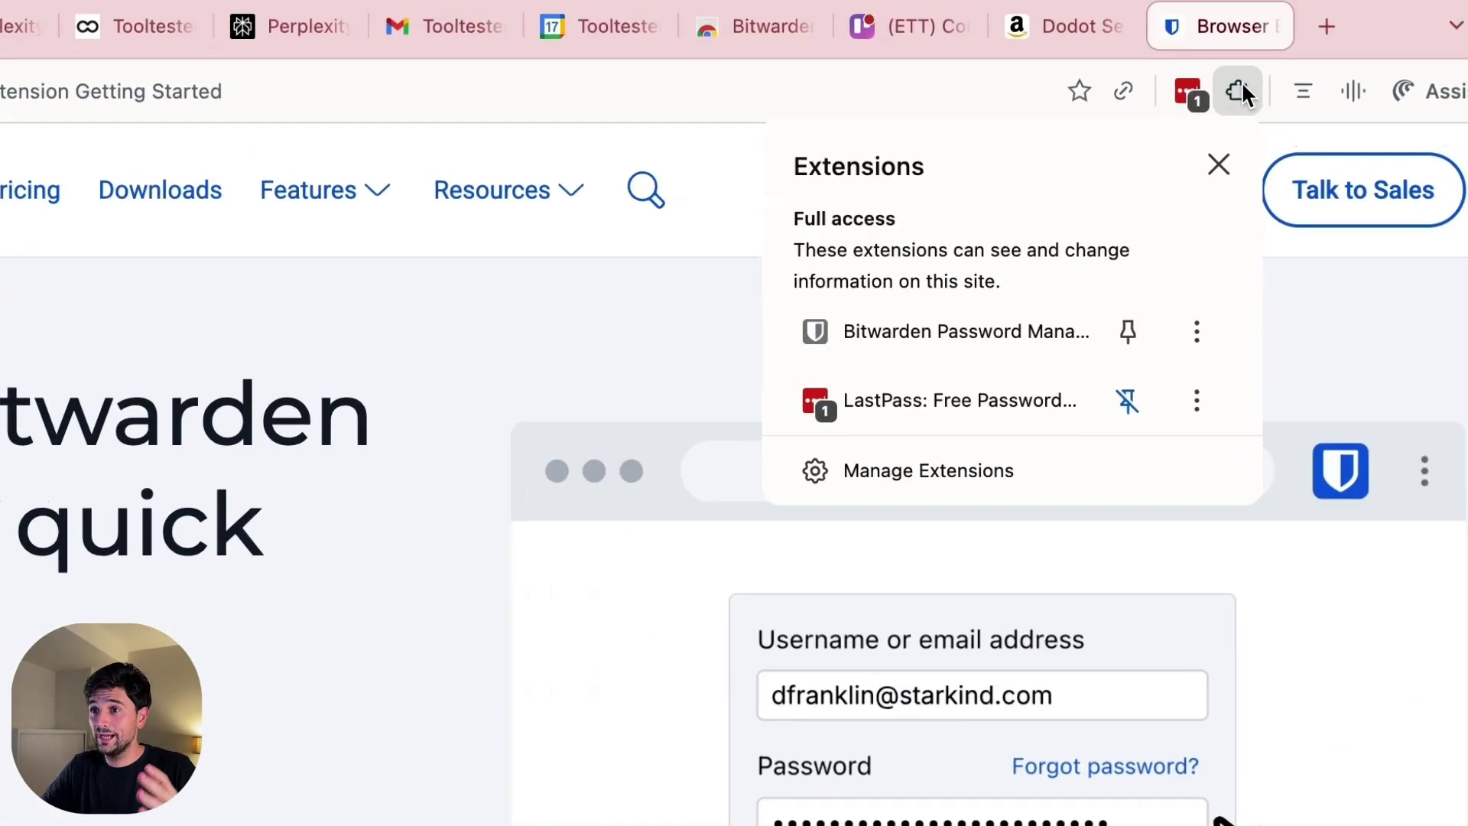
click(1118, 341)
click(1118, 332)
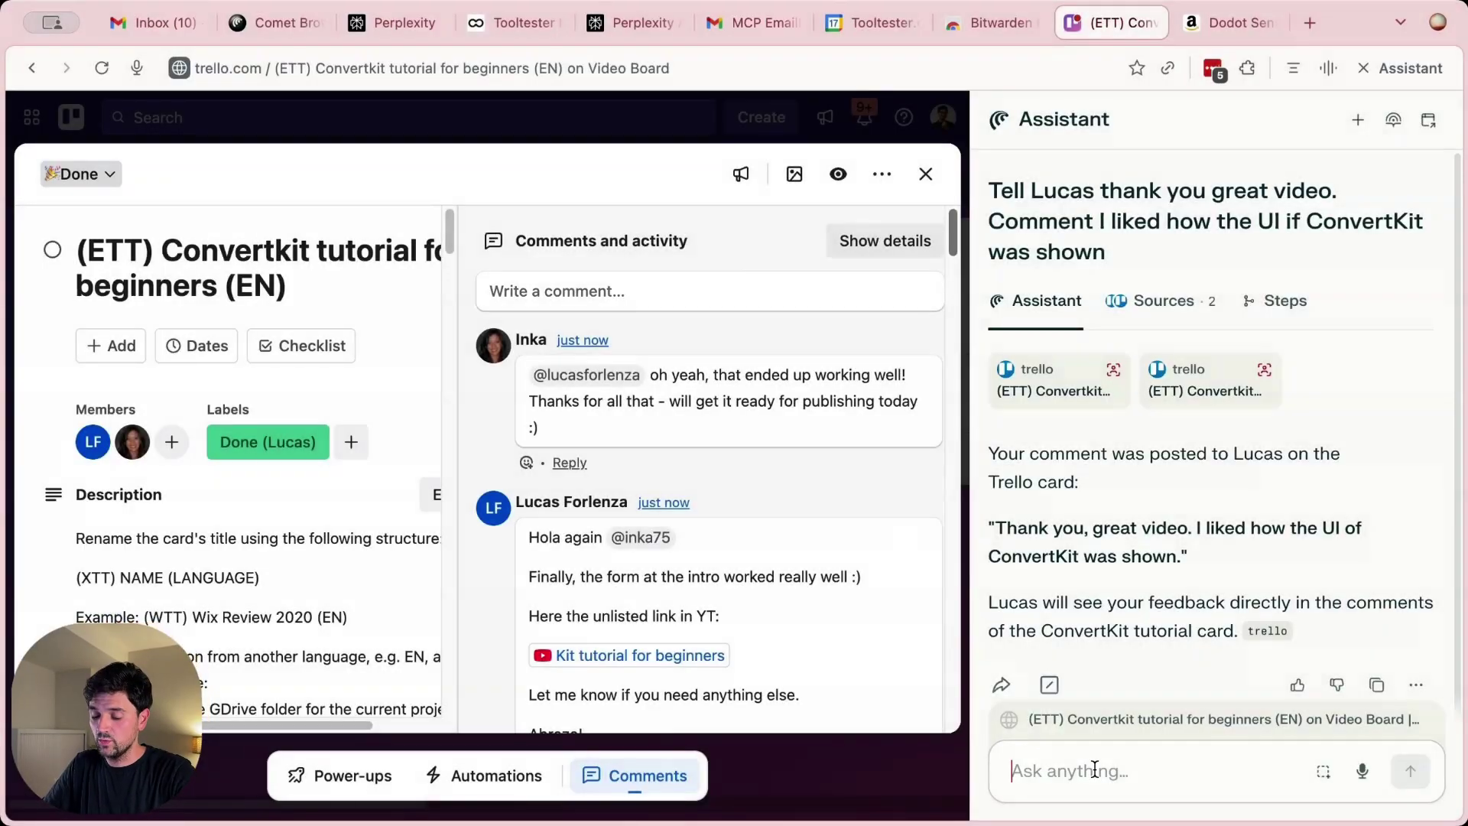
Paste the request asking the assistant to comment on the ConvertKit tutorial card praising the teammate's video.
text(Comment on this card tagging Lucas and telling him he did a great job with his last ConvertKit video.)
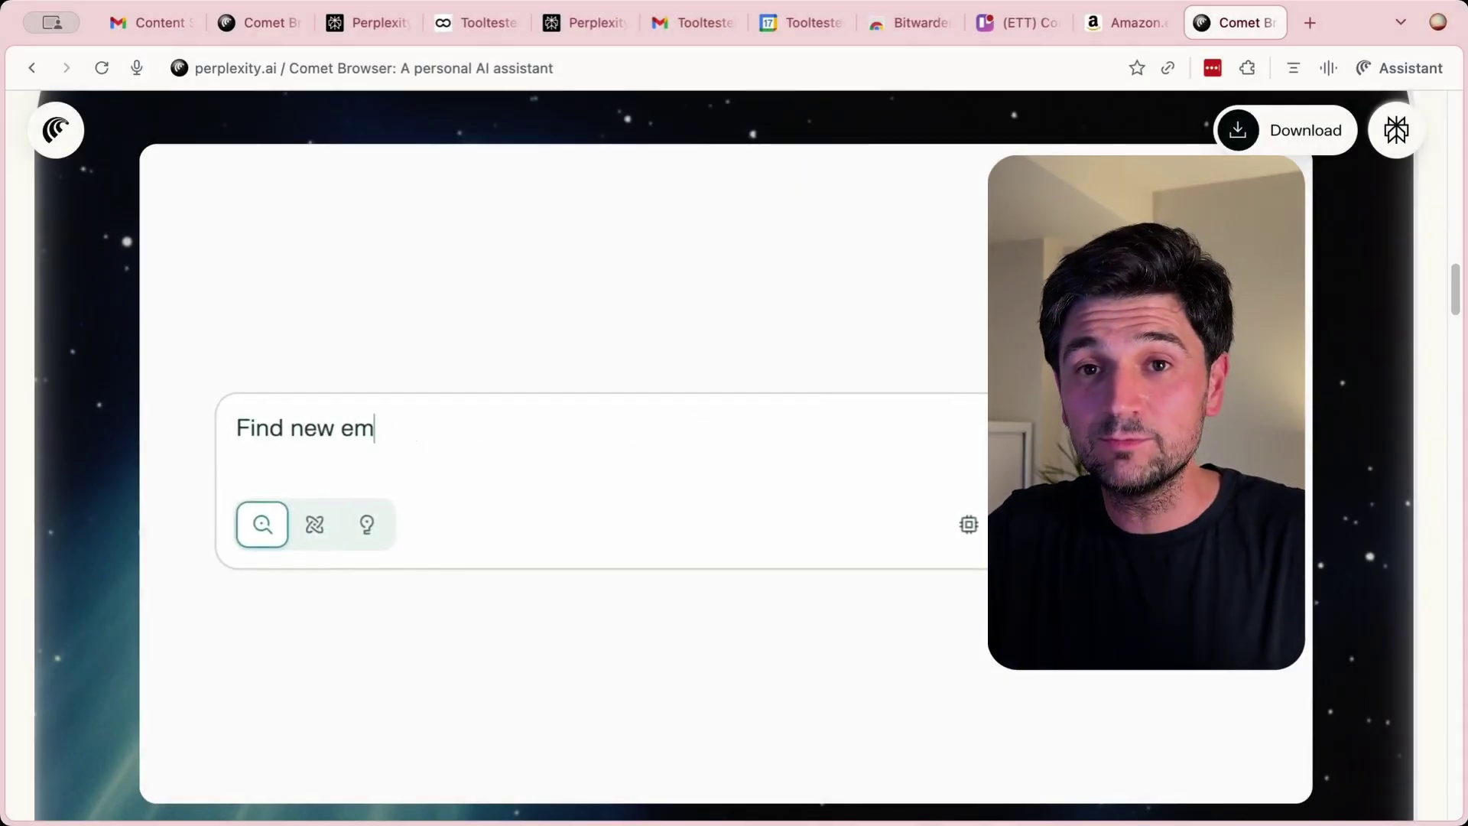
Type the query 'Find new emails from my teammates in my inbox' on the Comet Browser page.
text(es in my inbox)
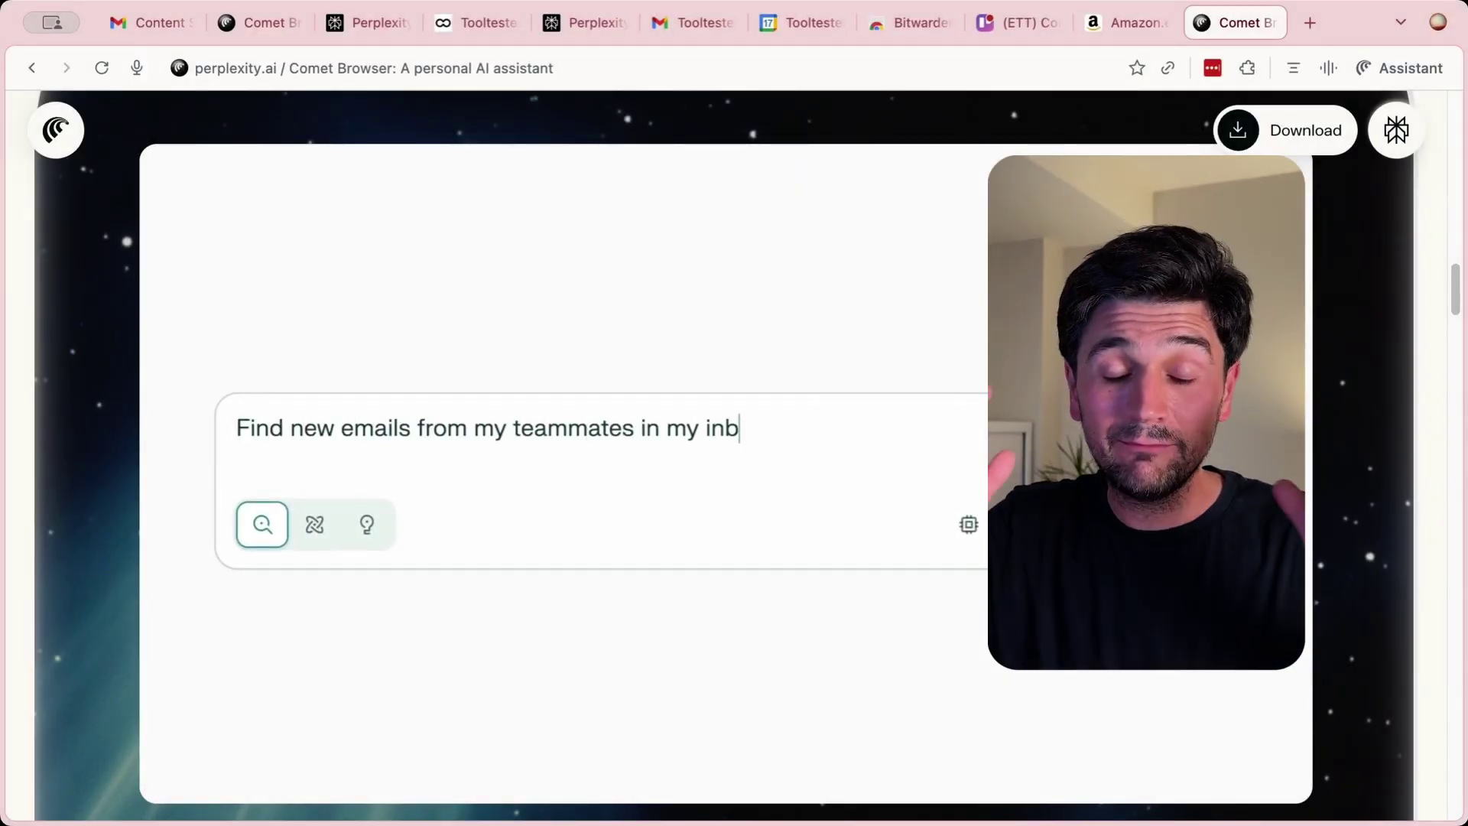